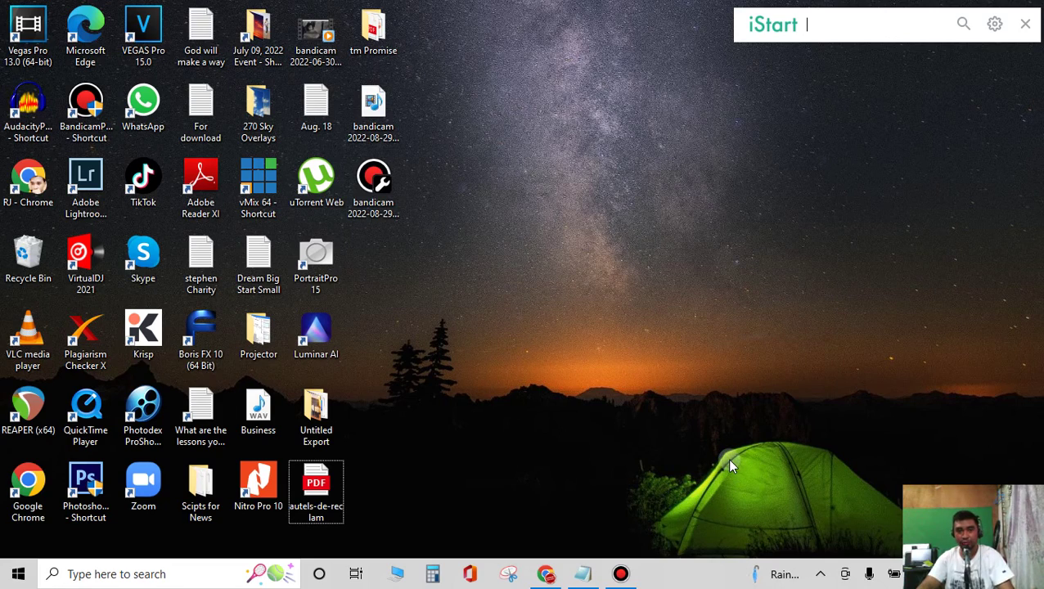
Restore the minimized Chrome window showing the Nitro Pro Wikipedia article
click(545, 573)
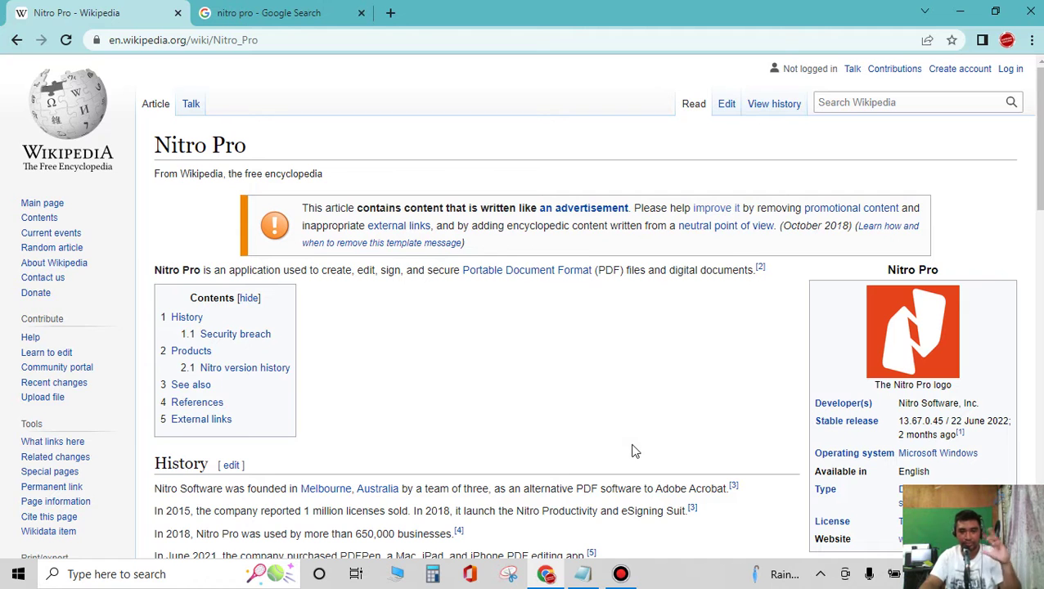
Scroll down the Nitro Pro article and highlight the 2019 release year
scroll(635, 451, down, 2)
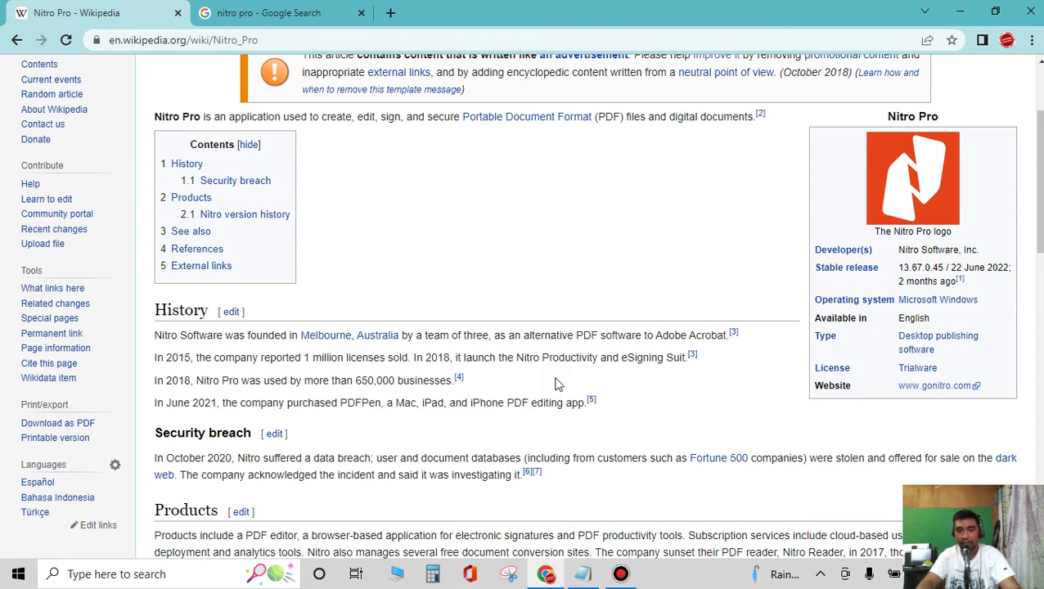
scroll(634, 380, down, 3)
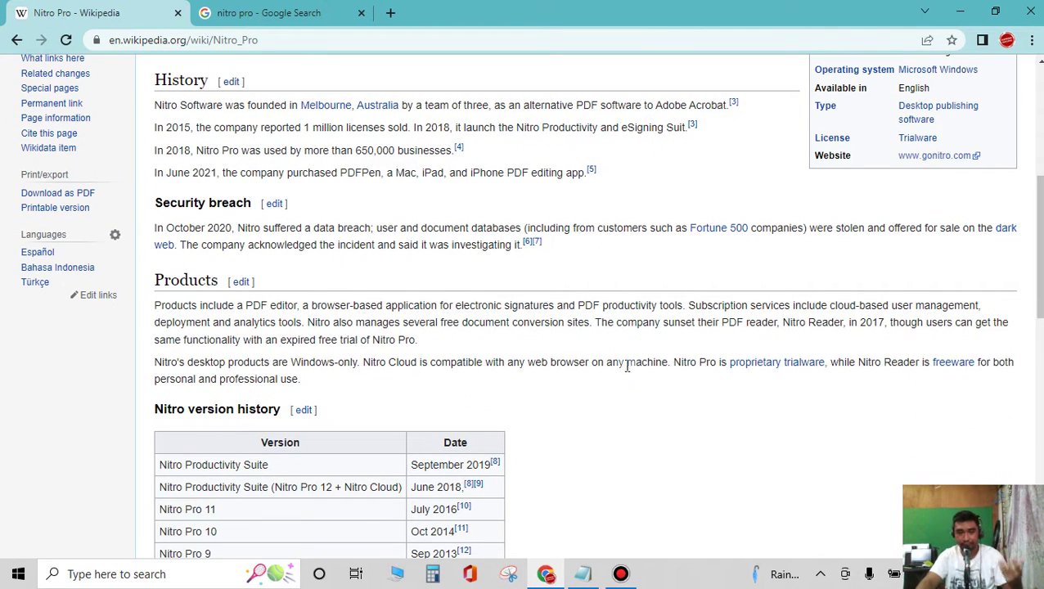
scroll(637, 360, down, 2)
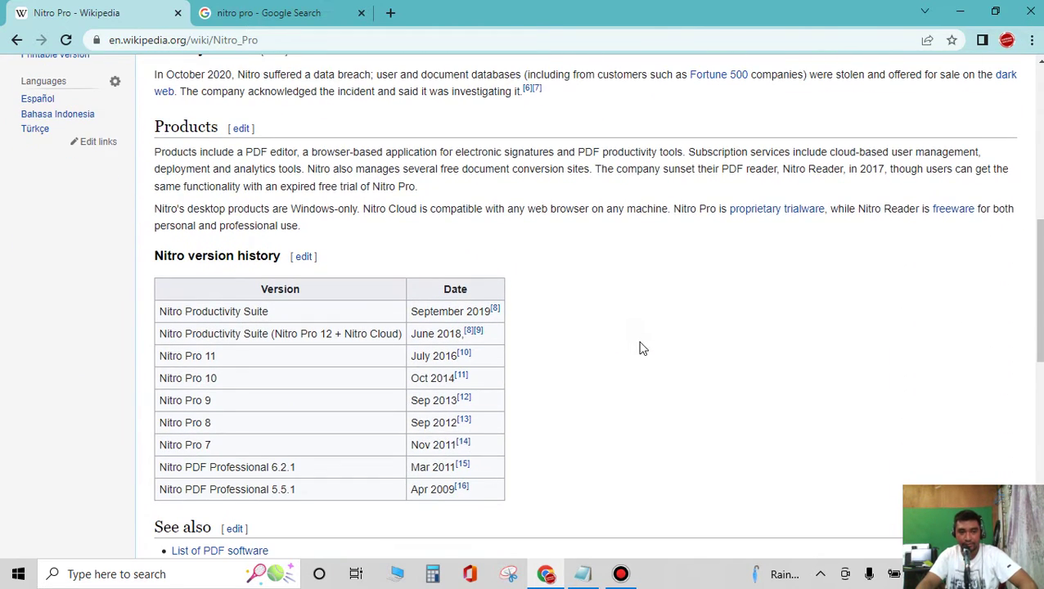
scroll(640, 346, down, 1)
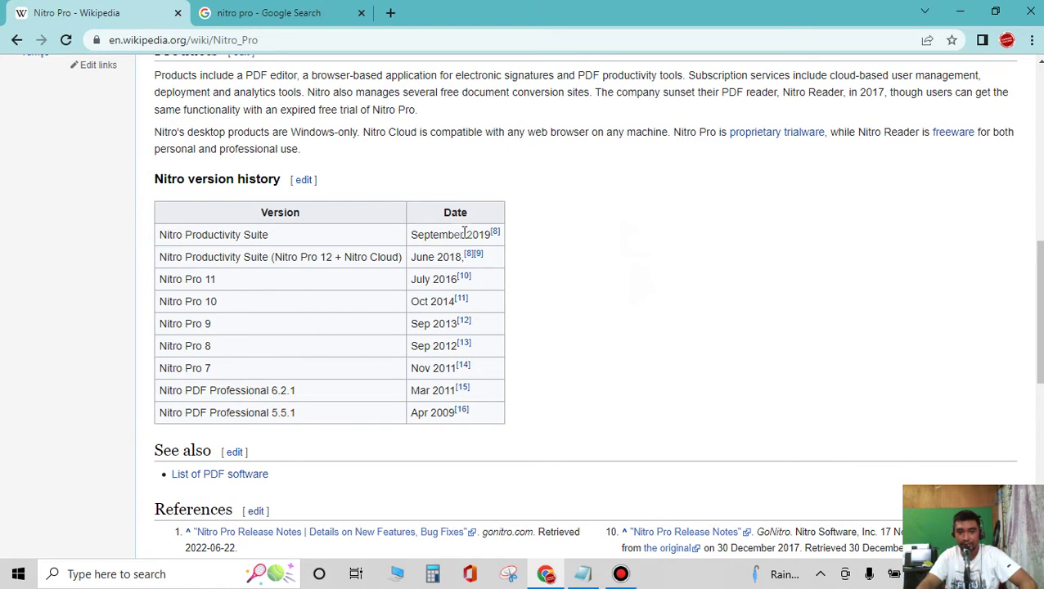
drag(464, 233, 491, 234)
click(617, 297)
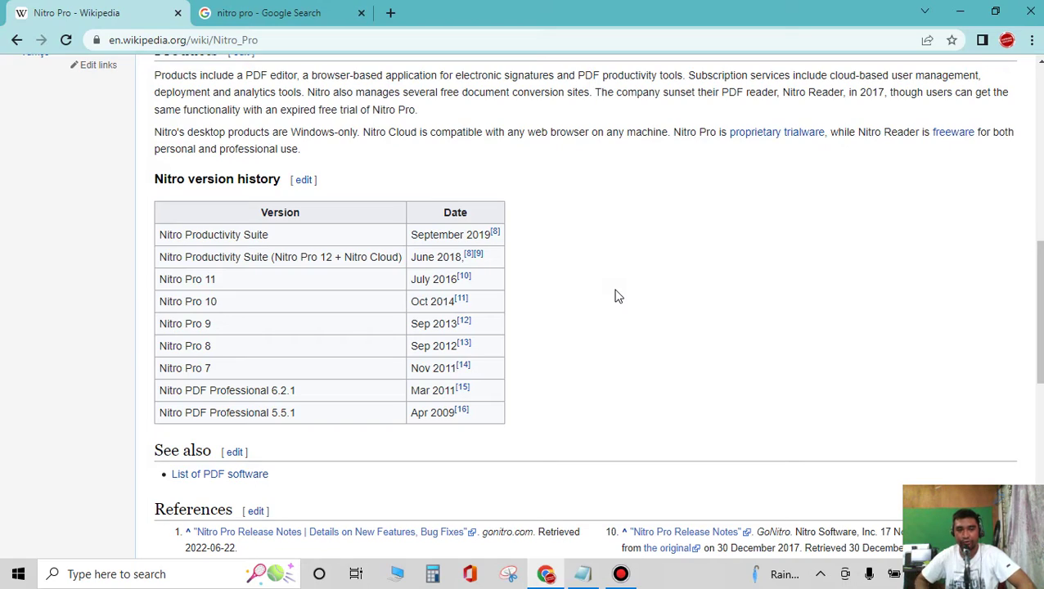
Scroll further through the article's later sections, then minimize the browser to show the desktop
scroll(612, 293, down, 2)
scroll(634, 326, down, 1)
scroll(634, 323, down, 2)
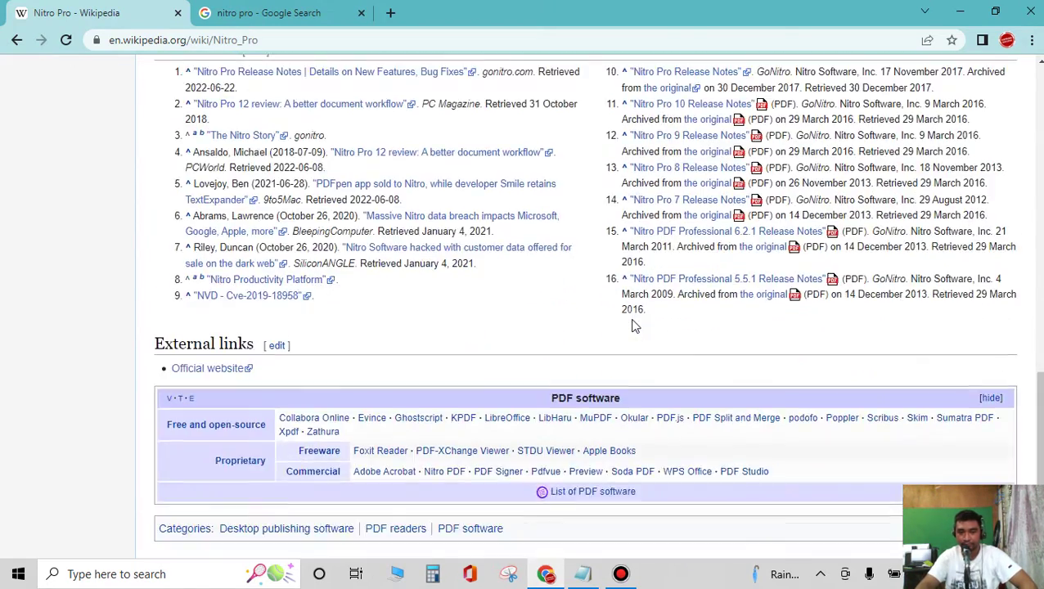
scroll(635, 327, up, 5)
scroll(634, 327, up, 3)
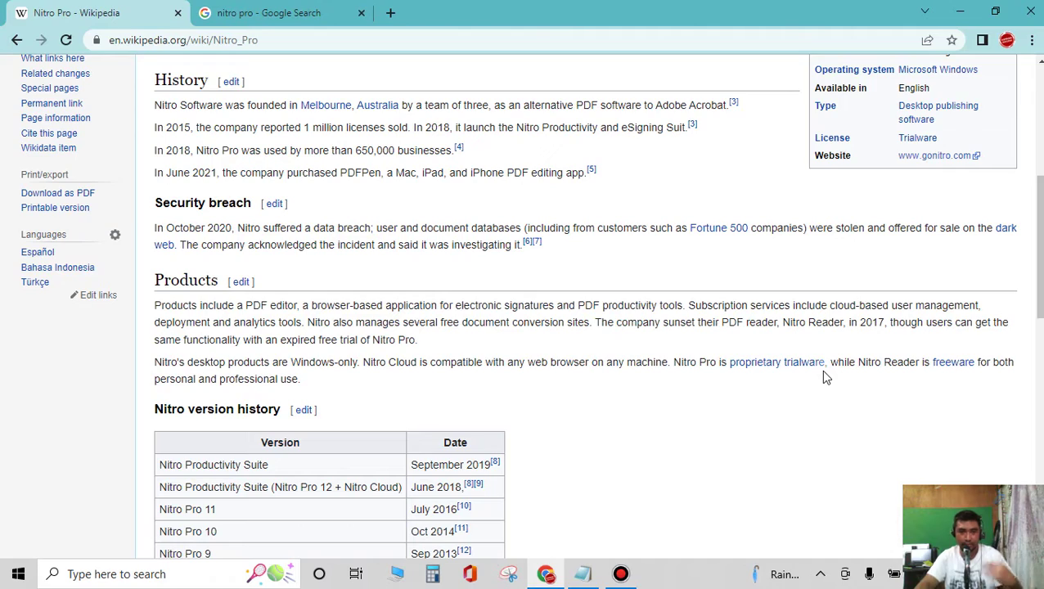
scroll(783, 389, up, 3)
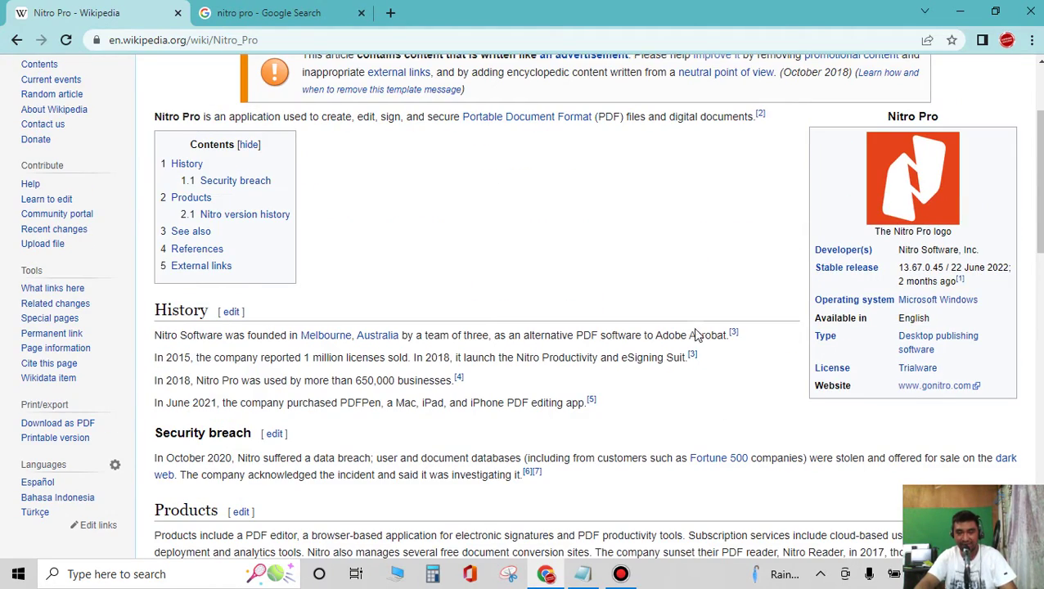
click(959, 12)
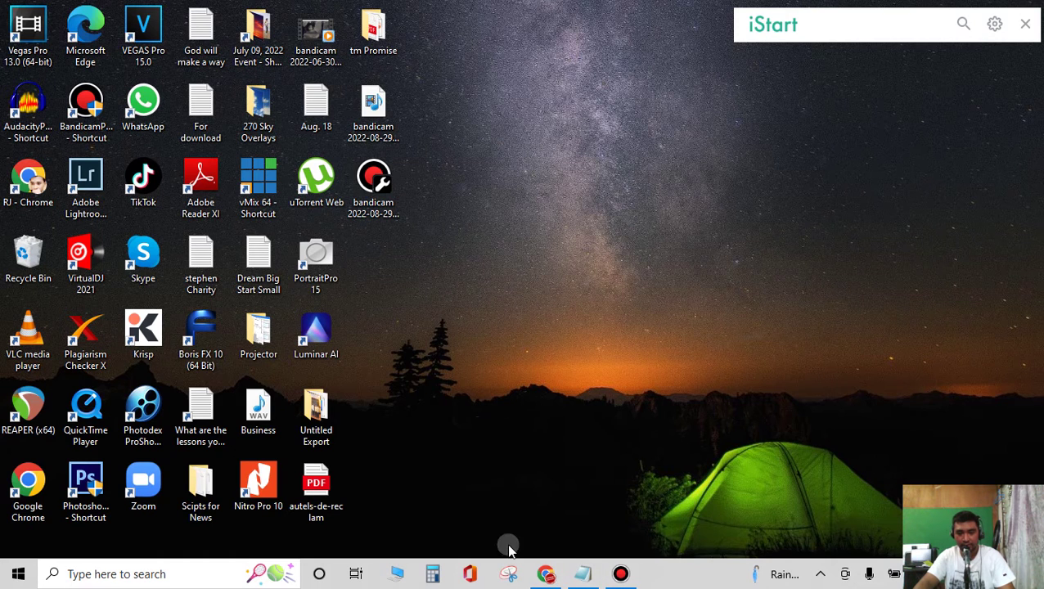
Launch Nitro Pro 10 from its desktop shortcut to an empty workspace
click(278, 481)
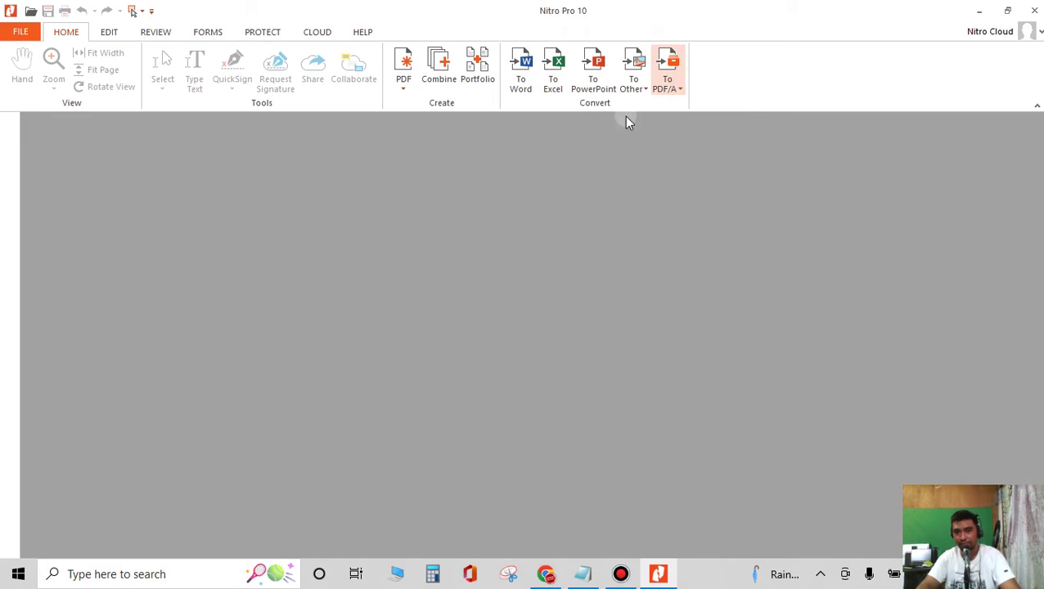
click(585, 219)
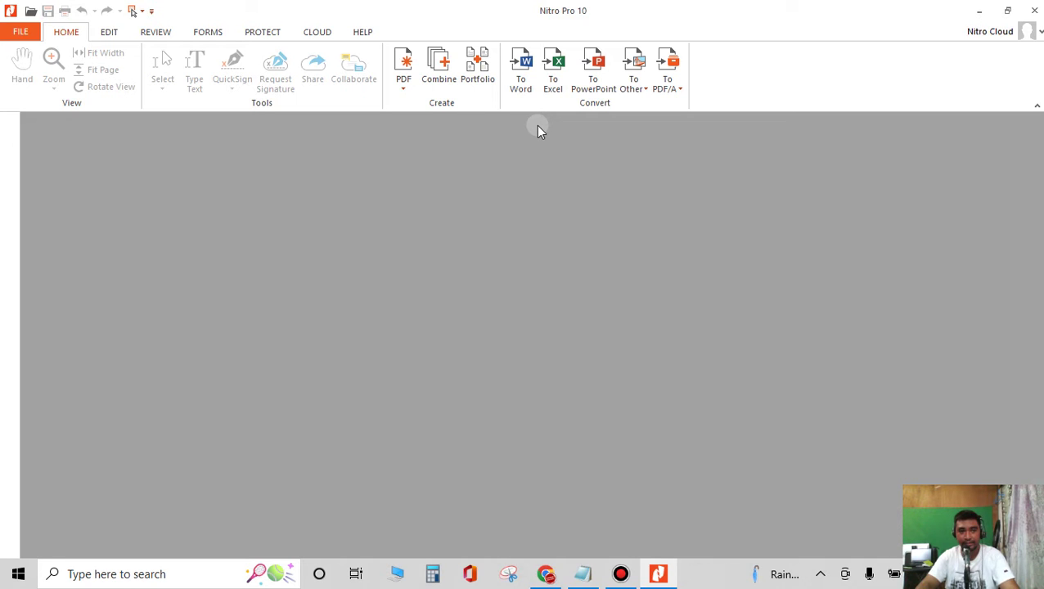
Open autels-de-reclam.pdf from the Desktop folder via File > Open > Computer > Browse
click(20, 31)
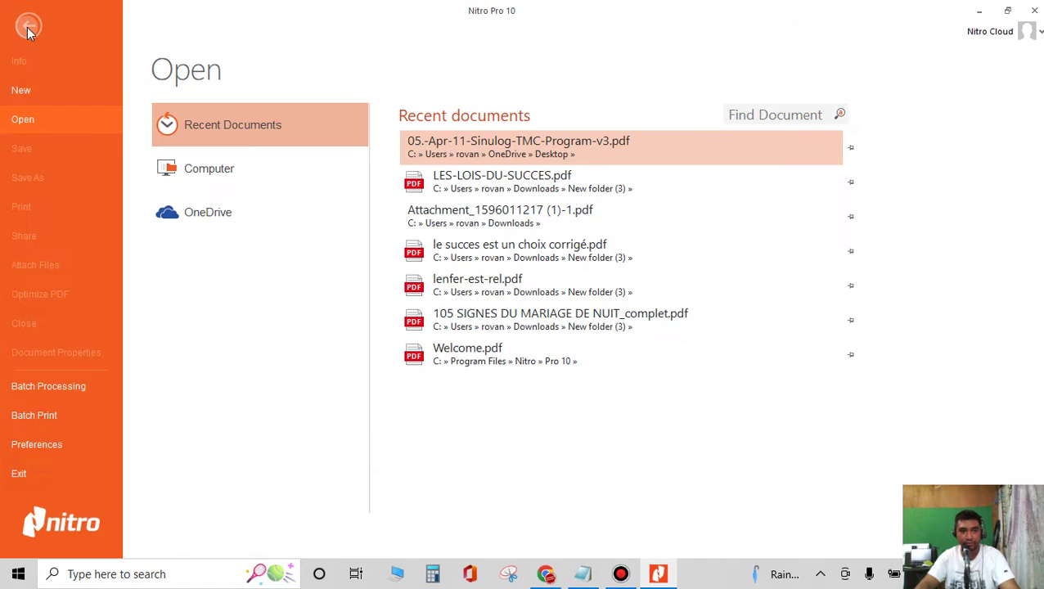
click(211, 182)
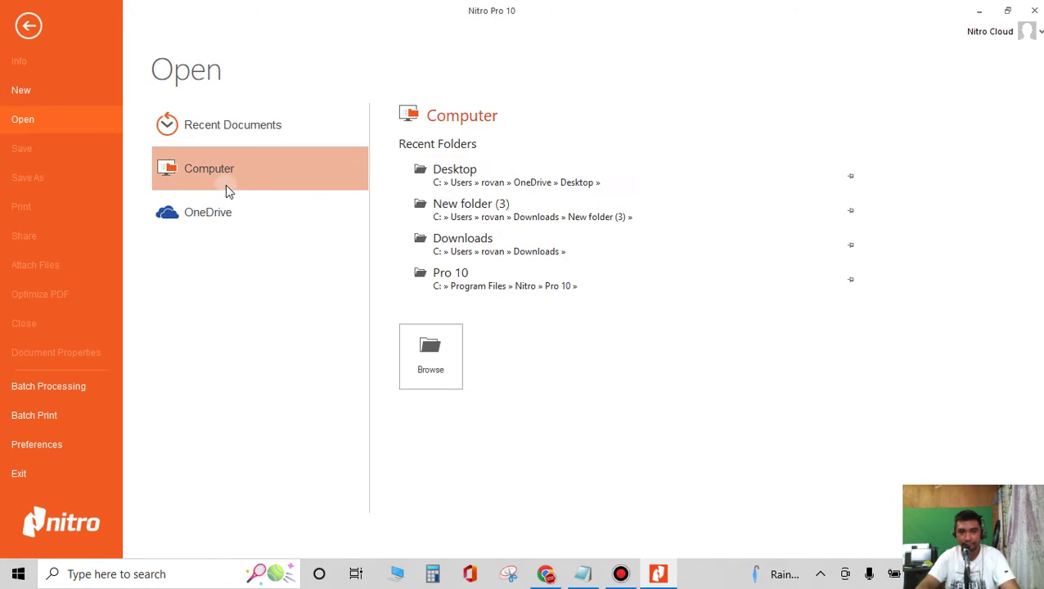
click(406, 344)
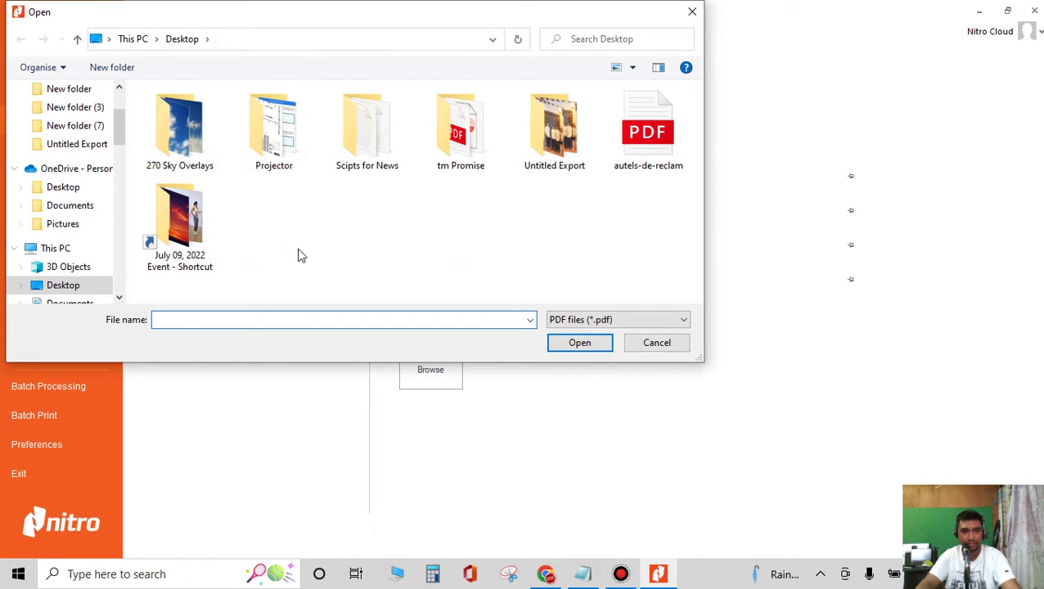
double_click(630, 119)
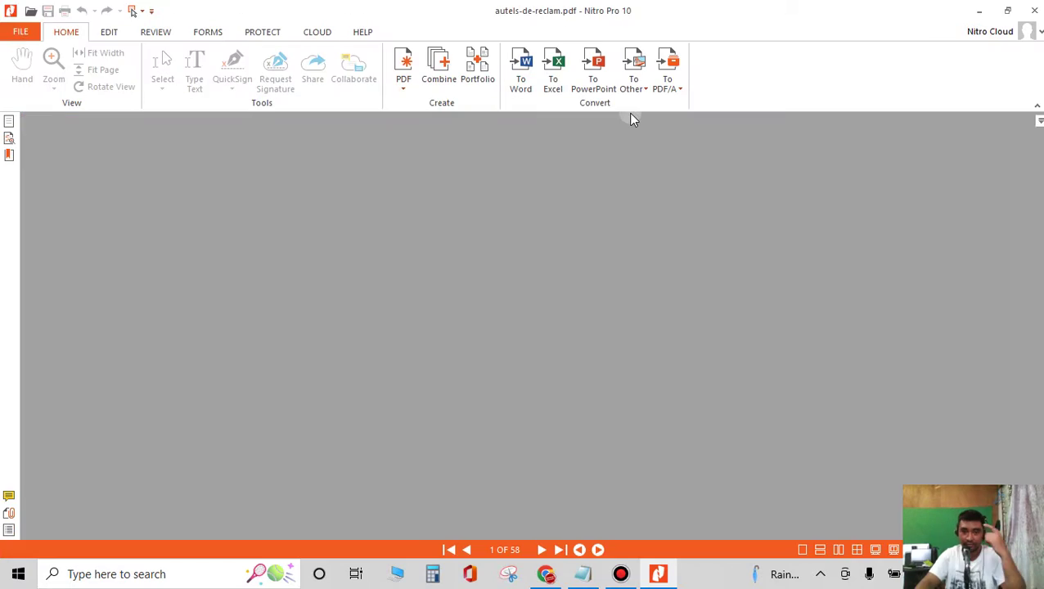
Scroll the book to page 2 and show the page thumbnails panel
scroll(543, 296, down, 3)
scroll(594, 268, down, 3)
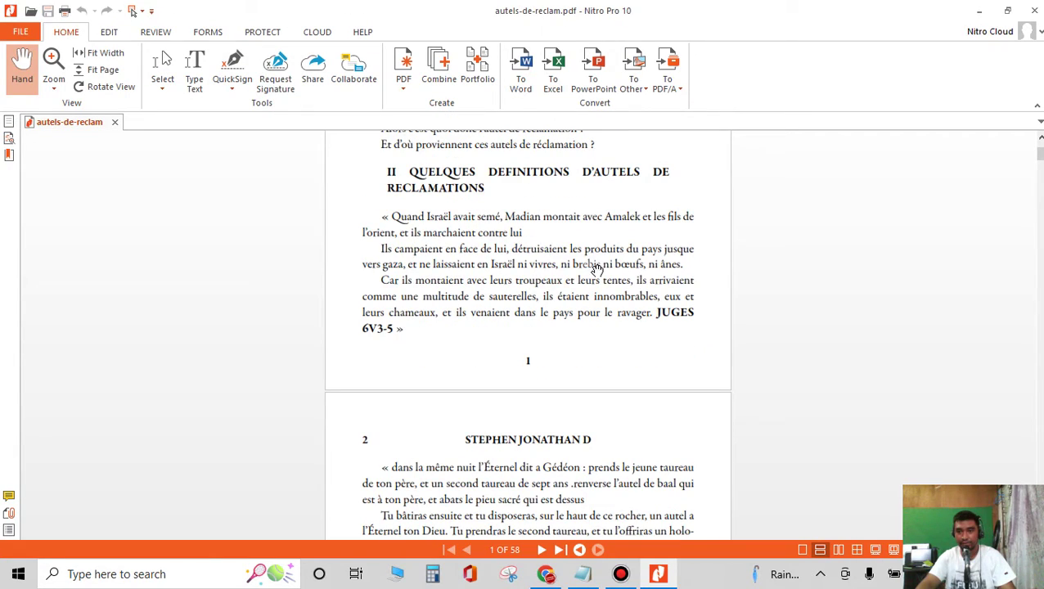
scroll(491, 319, down, 10)
scroll(491, 319, up, 5)
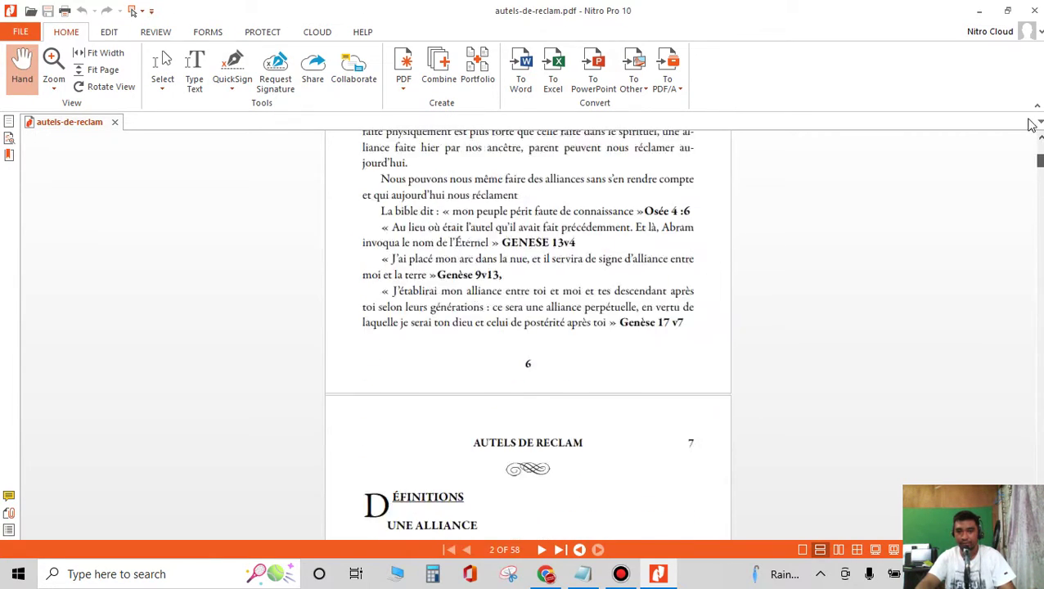
scroll(491, 319, up, 5)
scroll(462, 315, up, 2)
ctrl+scroll(462, 315, up, 1)
ctrl+scroll(478, 380, down, 2)
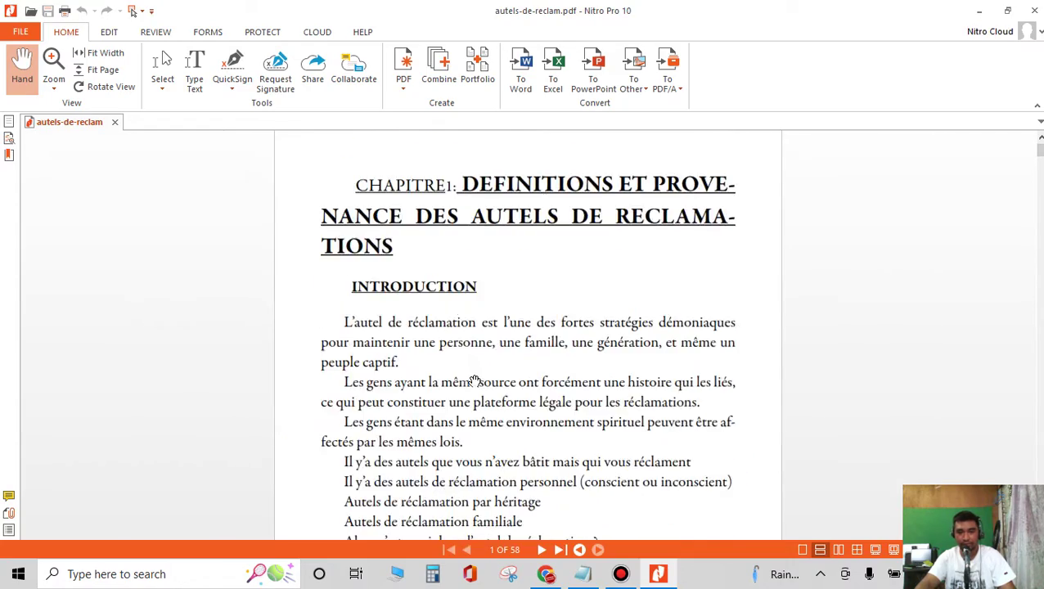
scroll(478, 380, down, 2)
scroll(482, 380, up, 1)
scroll(482, 380, down, 3)
scroll(483, 380, down, 2)
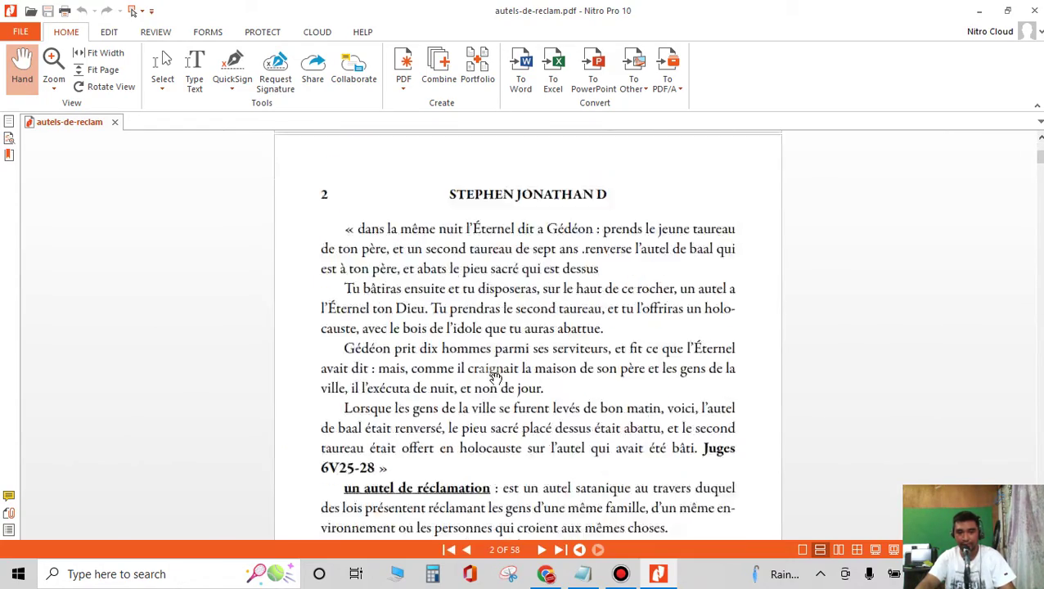
scroll(490, 378, down, 3)
scroll(495, 376, up, 2)
scroll(495, 376, up, 3)
scroll(495, 377, down, 2)
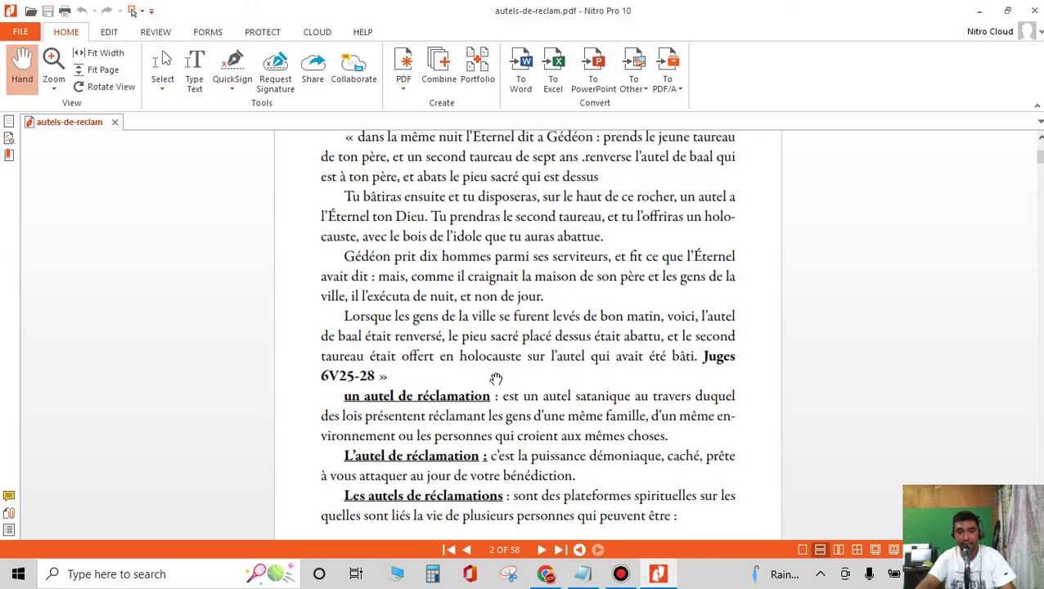
scroll(496, 378, down, 1)
scroll(497, 378, down, 1)
scroll(496, 378, down, 1)
scroll(499, 385, down, 1)
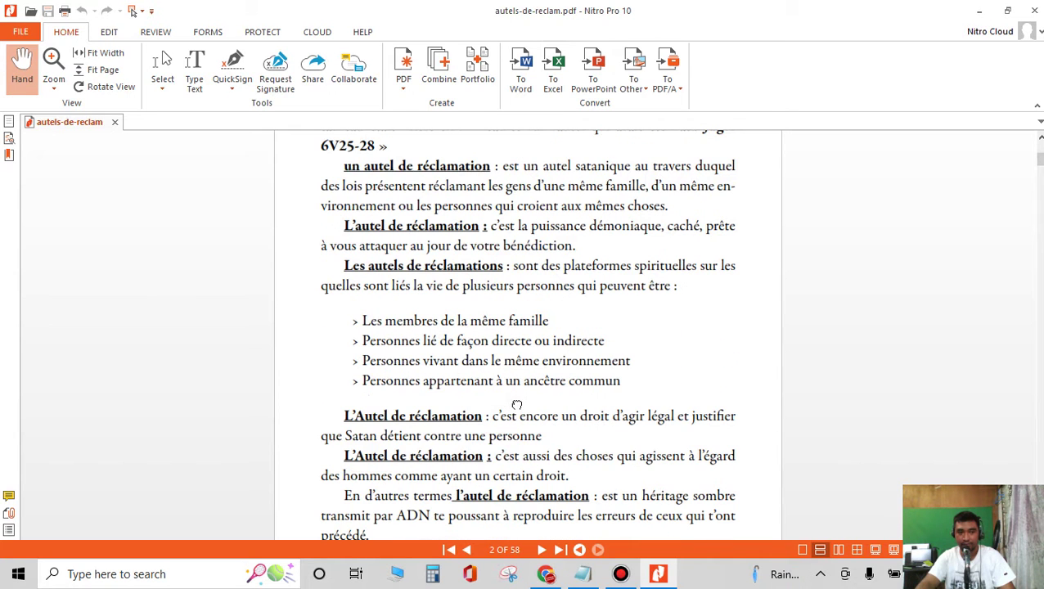
click(9, 122)
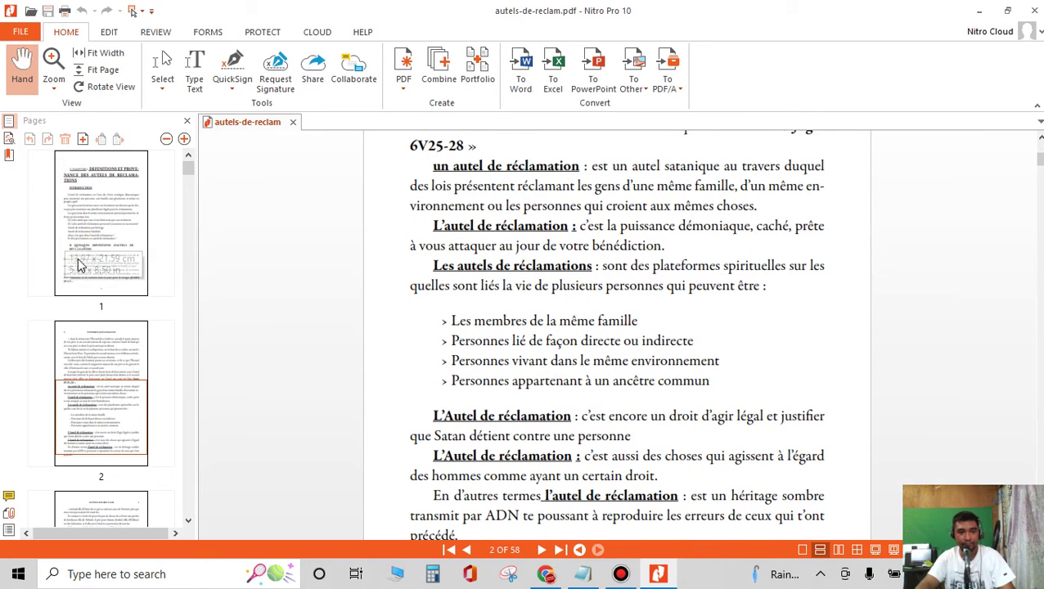
scroll(474, 368, down, 1)
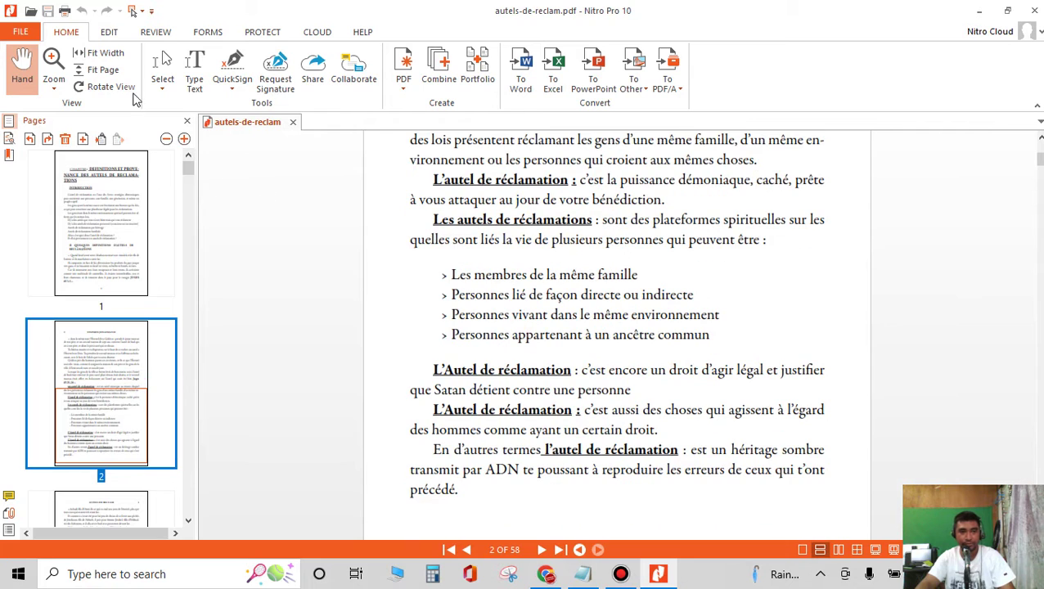
With the Edit tool, delete the four-line bullet list on page 2
click(109, 31)
click(80, 67)
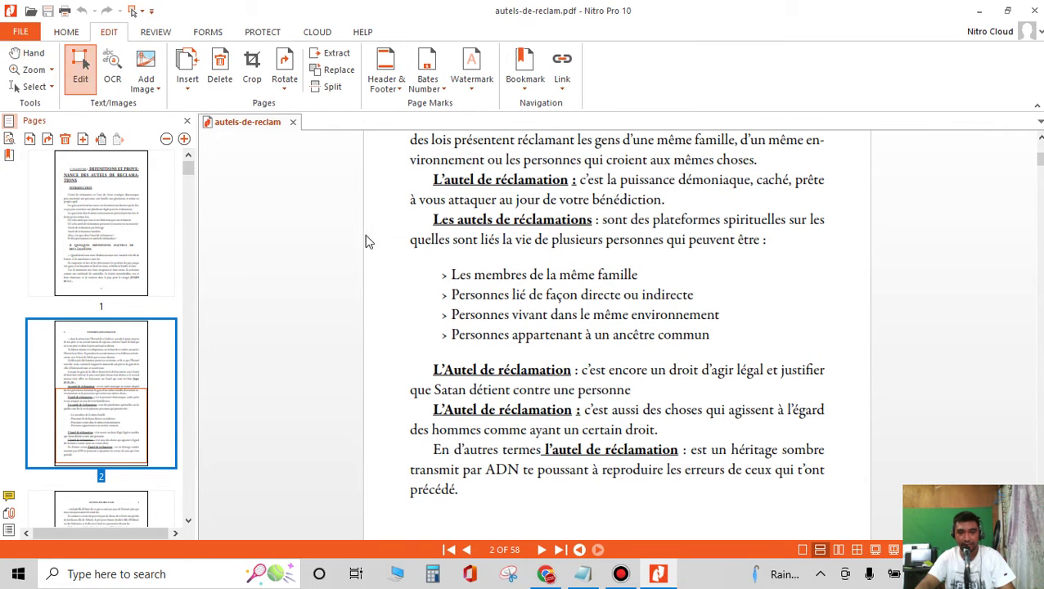
click(463, 285)
click(495, 292)
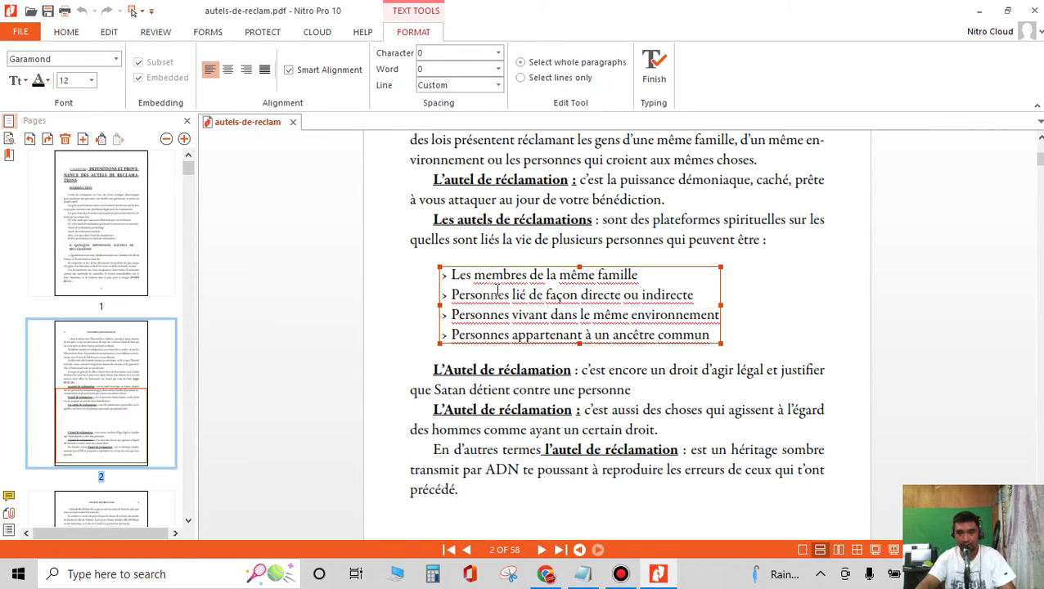
drag(497, 294, 546, 334)
key(Delete)
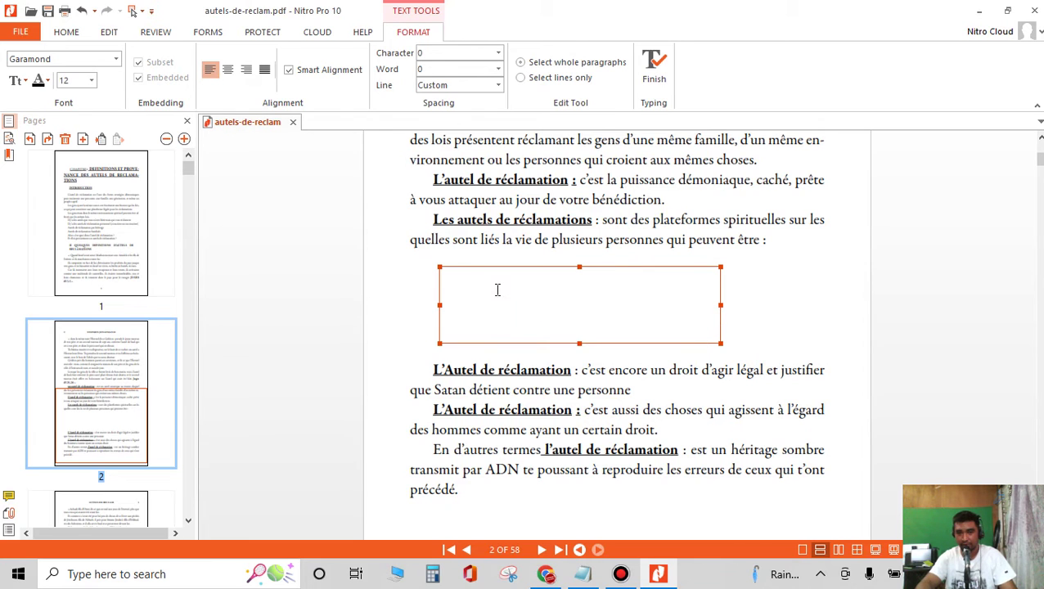
Delete the "encore un droit", "c'est aussi" and "En d'autres termes" paragraphs
click(562, 391)
click(562, 389)
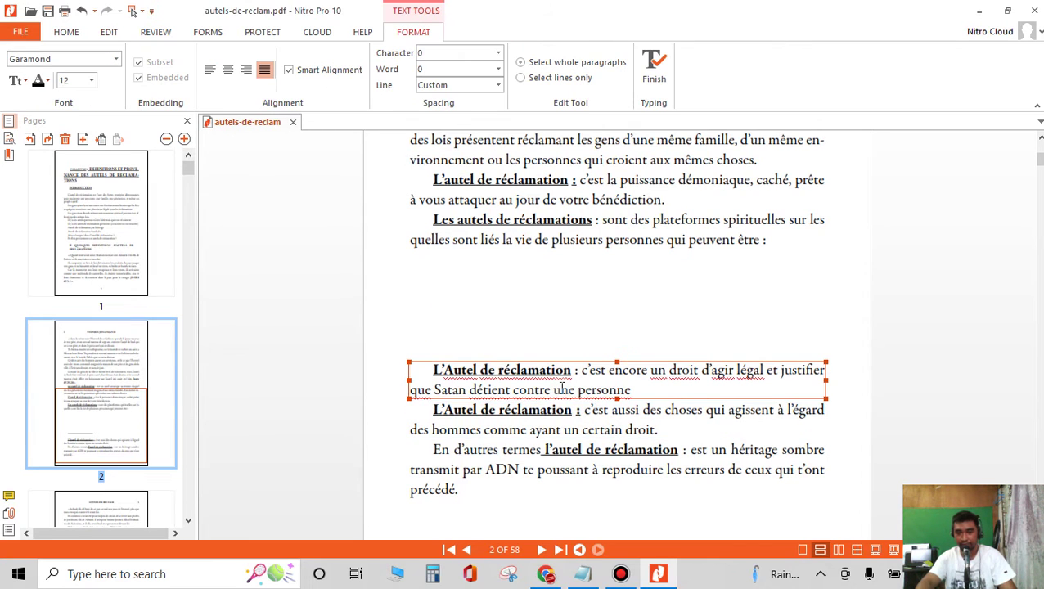
key(BackSpace)
key(ctrl+a)
key(Delete)
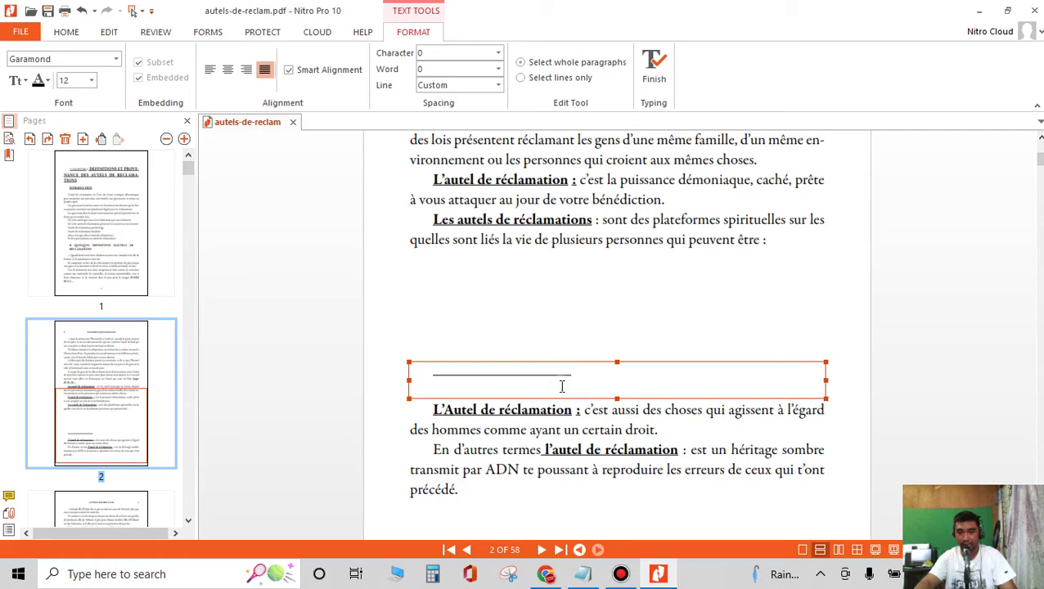
click(589, 431)
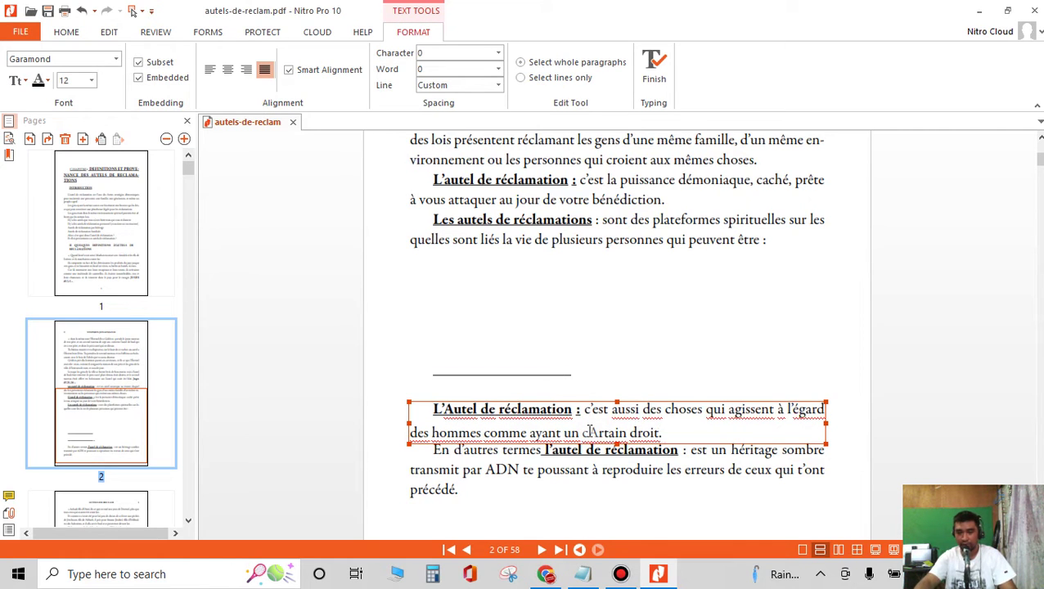
key(ctrl+a)
key(Delete)
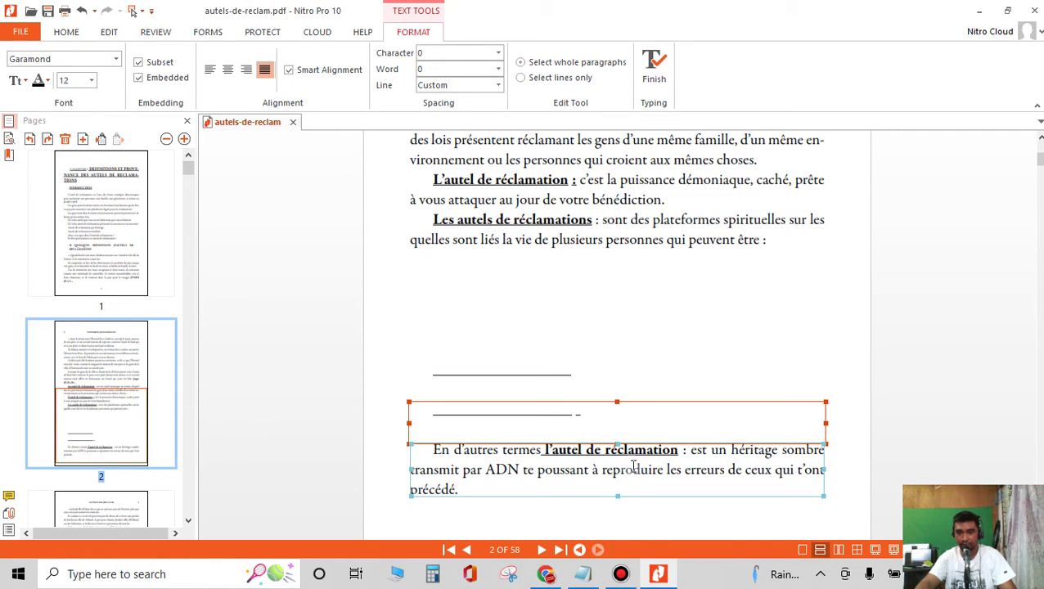
click(634, 465)
key(ctrl+a)
key(Delete)
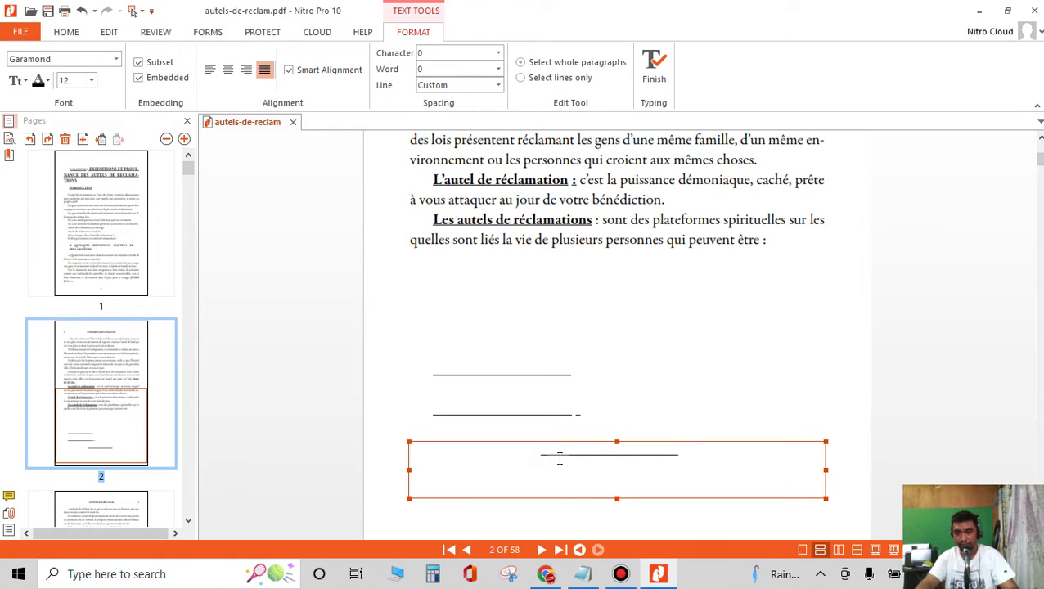
Delete the leftover horizontal underline lines from the page
click(660, 424)
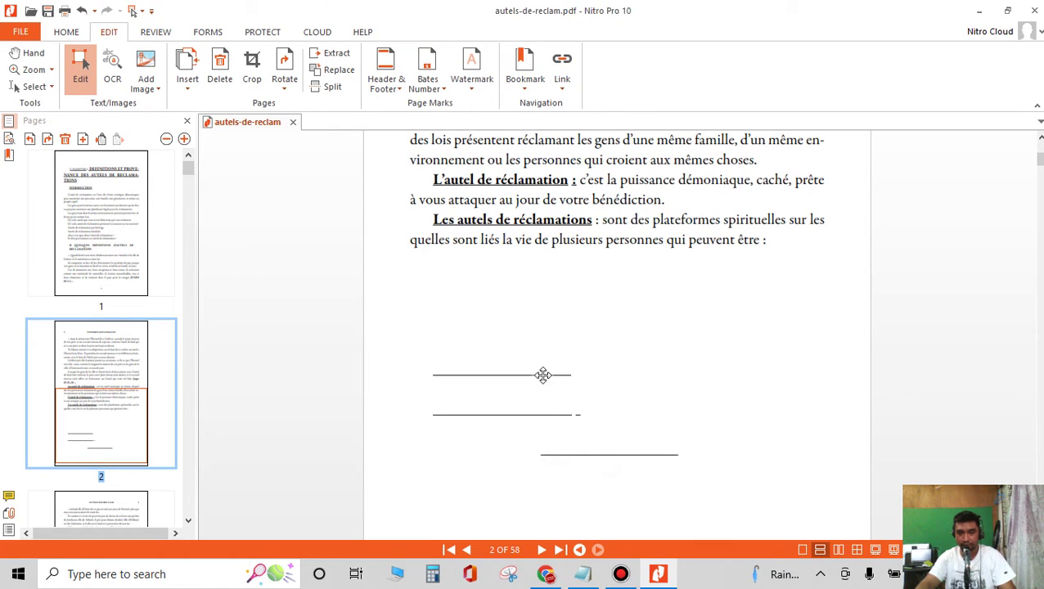
click(543, 375)
drag(544, 374, 552, 415)
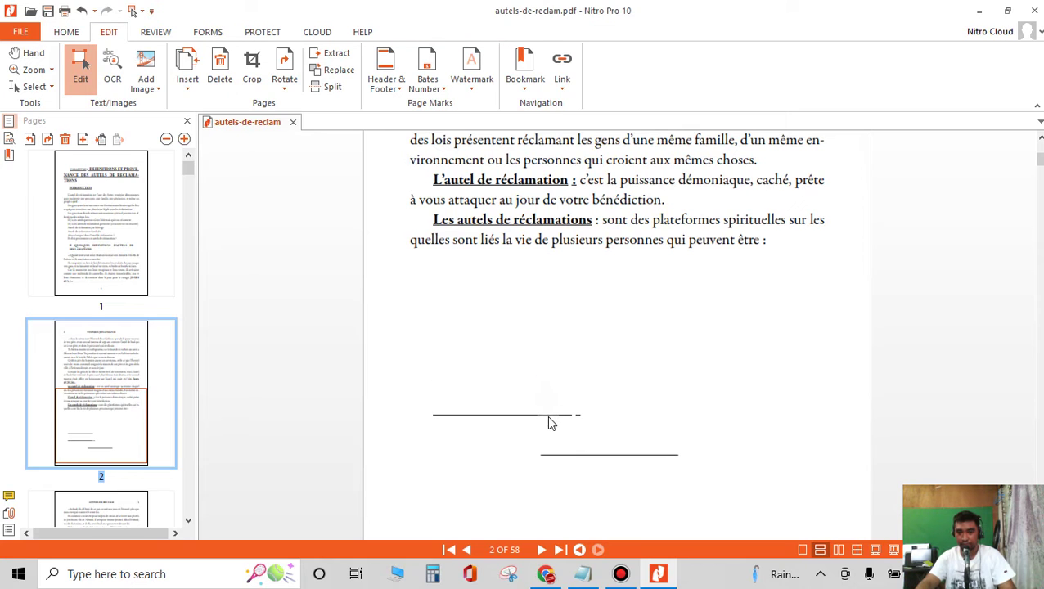
key(Delete)
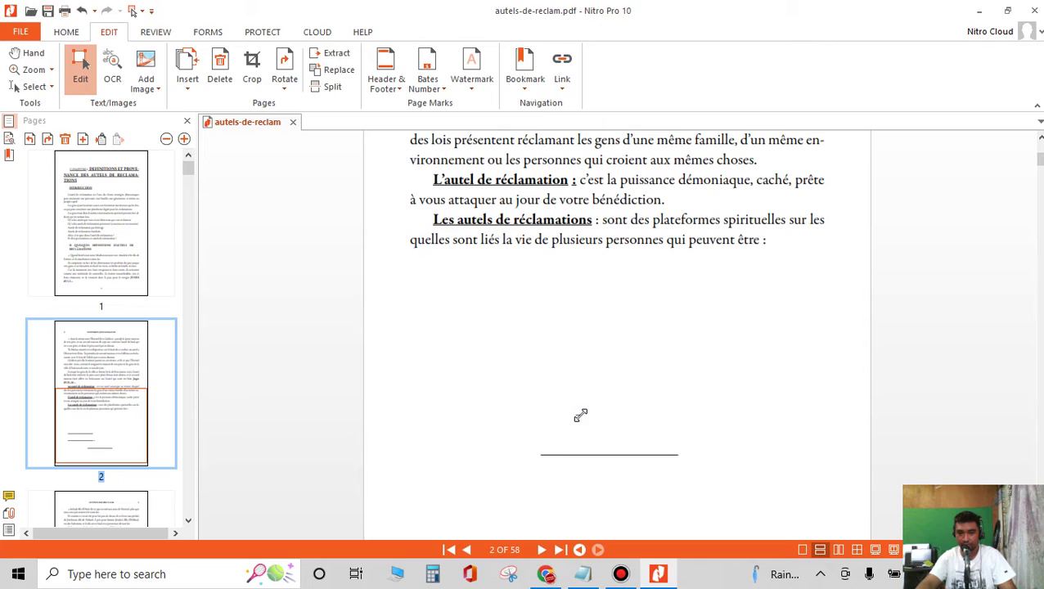
click(578, 414)
click(593, 427)
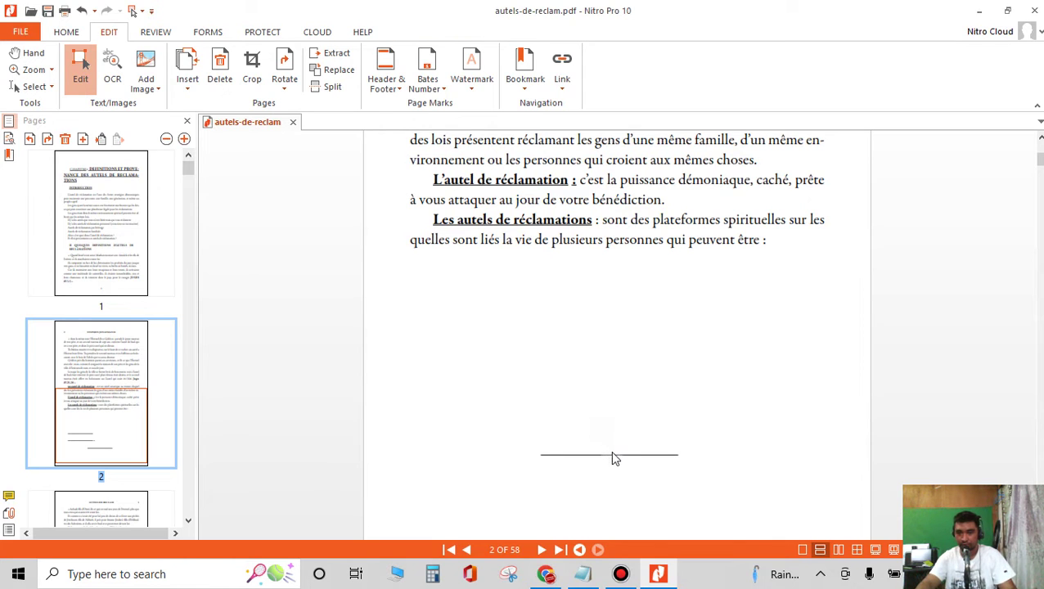
click(611, 454)
key(Delete)
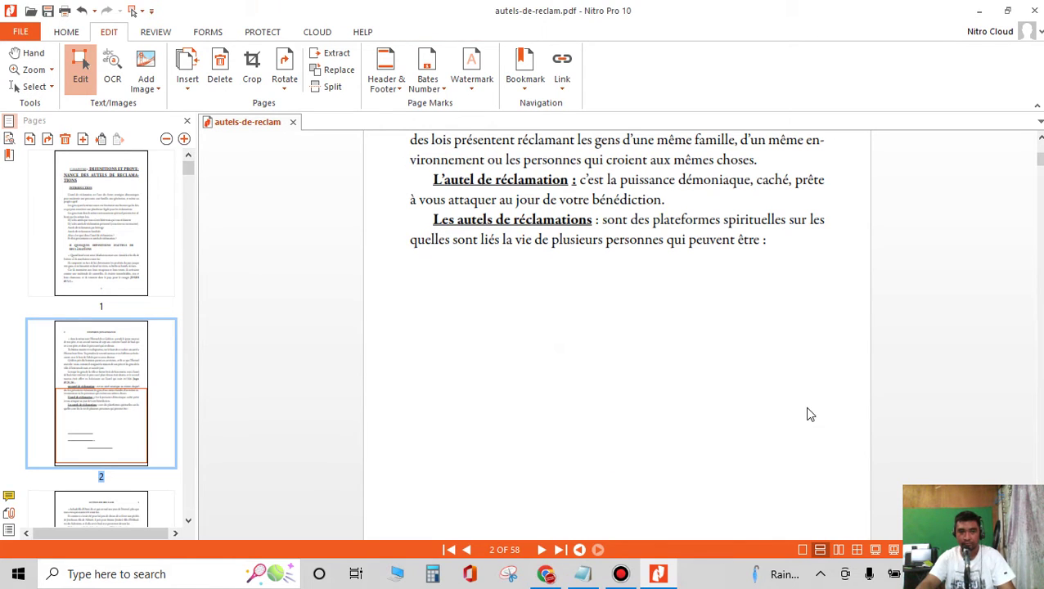
Start inserting from a file and browse the Downloads folder for content
click(188, 70)
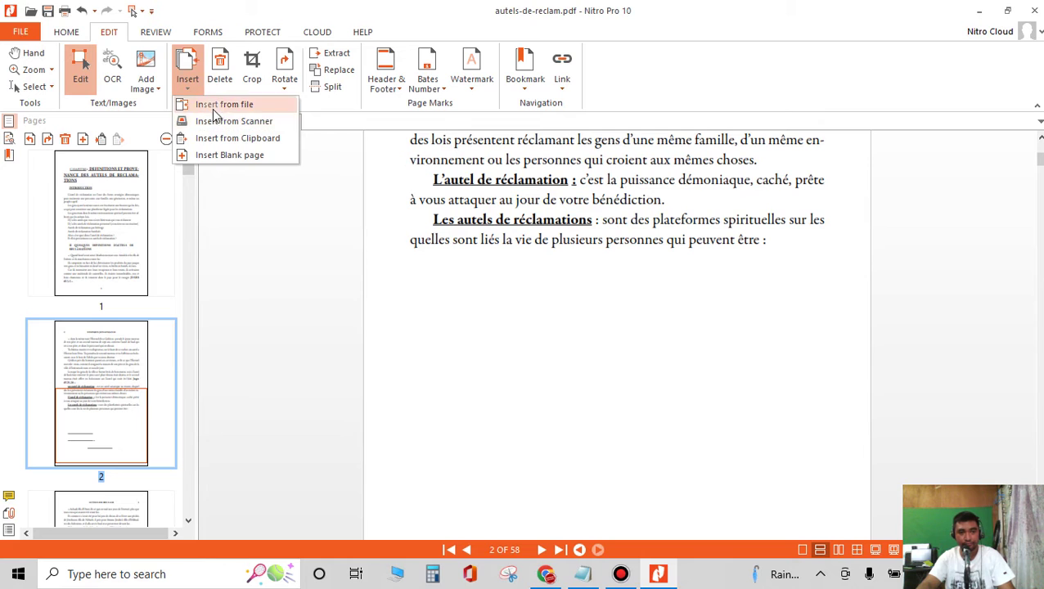
click(214, 104)
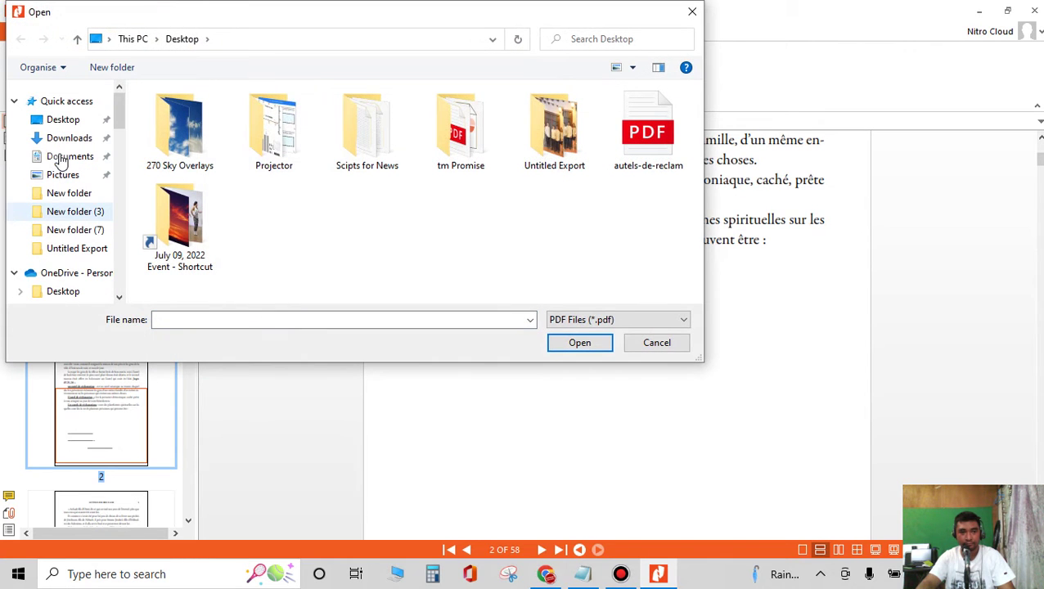
scroll(61, 170, up, 3)
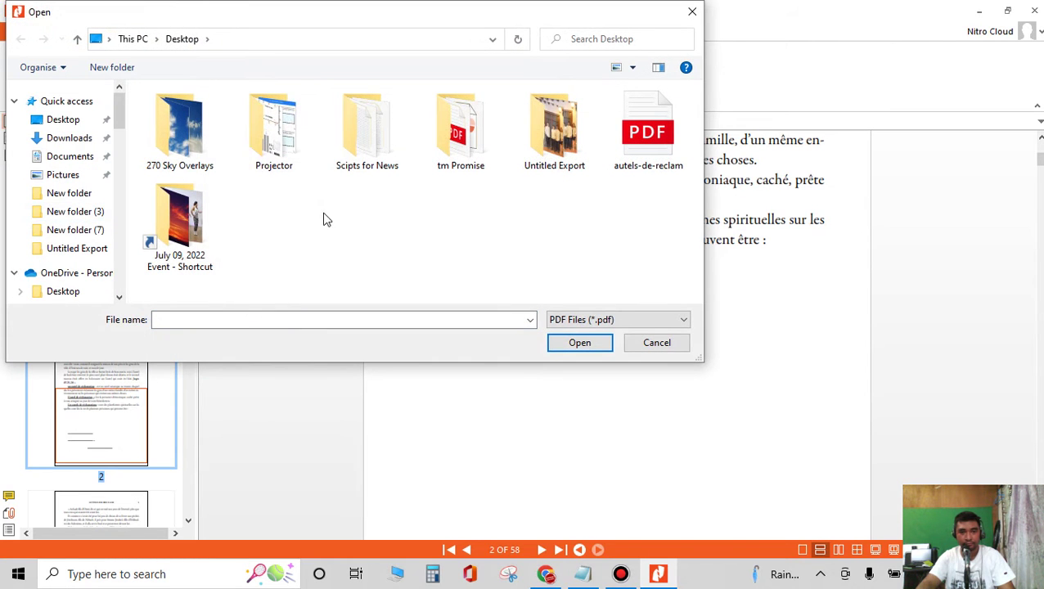
click(73, 138)
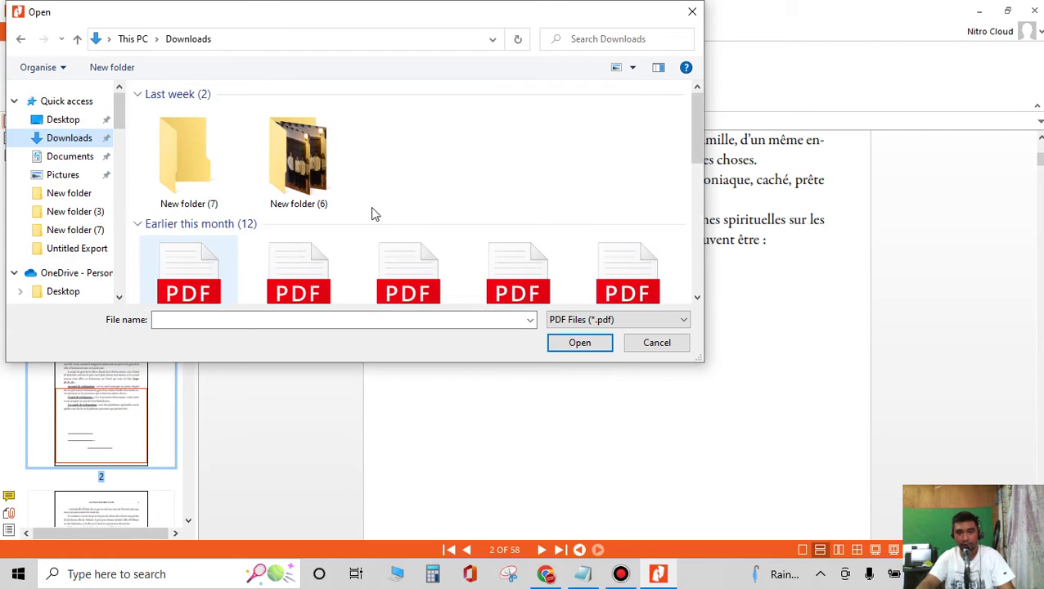
scroll(409, 196, down, 1)
scroll(423, 189, down, 2)
scroll(421, 197, down, 5)
scroll(418, 213, down, 2)
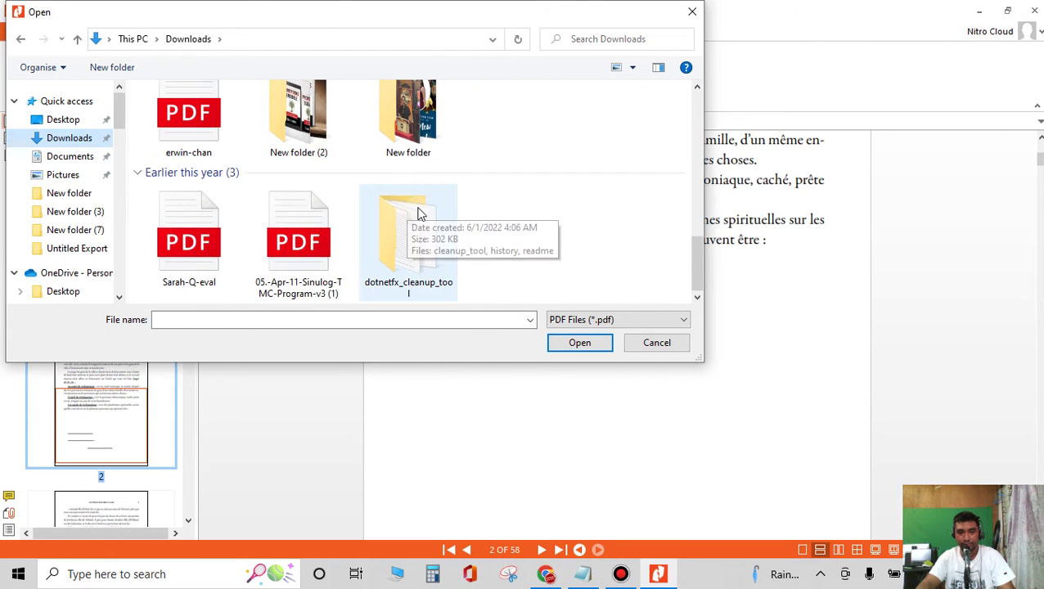
scroll(393, 246, up, 3)
scroll(442, 245, up, 3)
scroll(425, 242, down, 1)
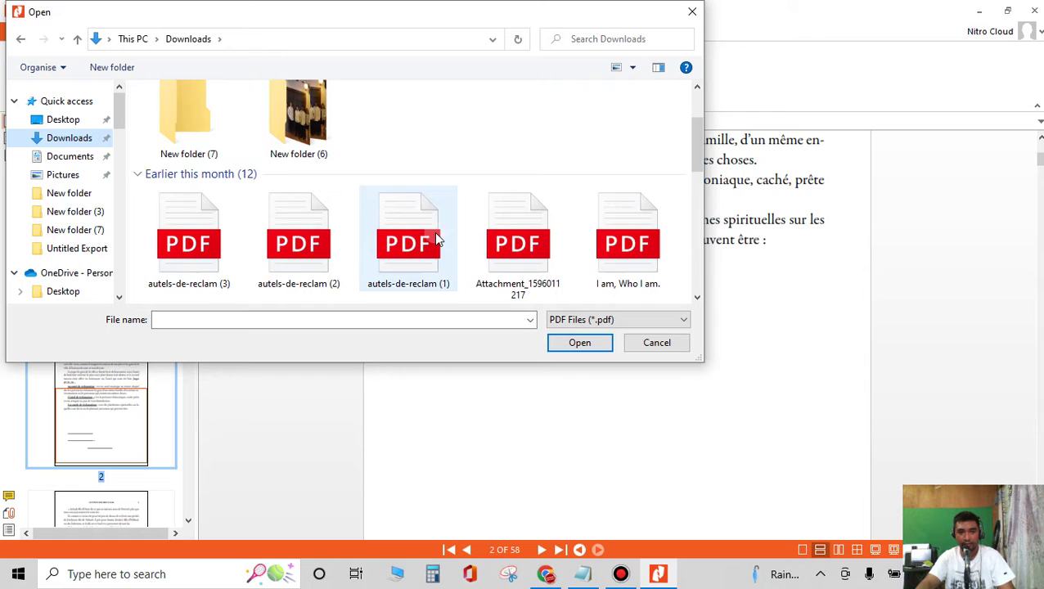
scroll(454, 238, down, 2)
scroll(475, 254, down, 3)
scroll(491, 278, up, 5)
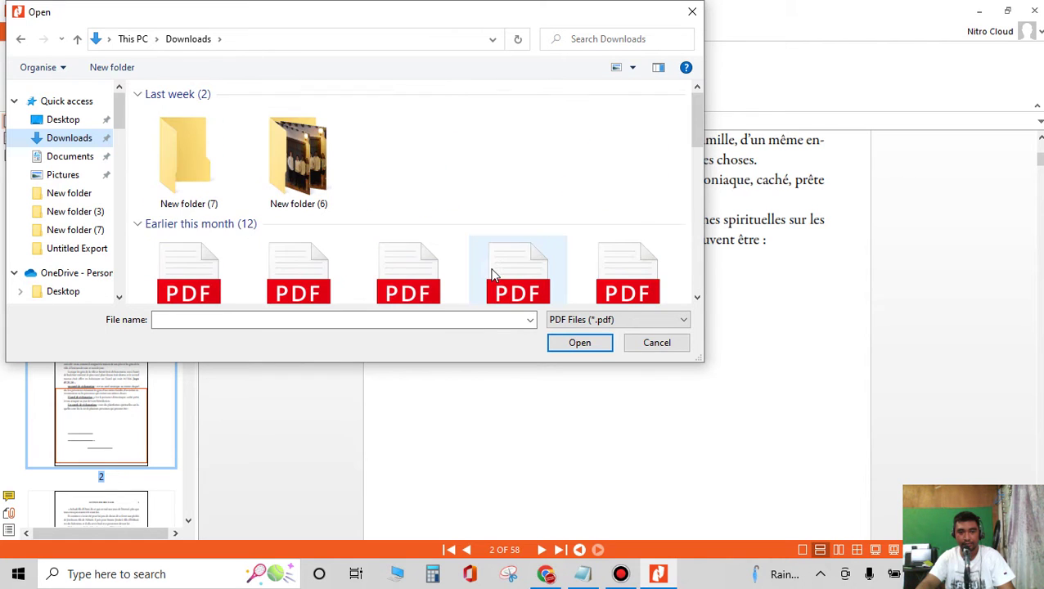
Check inside New folder (6), find it empty, and close the dialog without opening anything
double_click(316, 153)
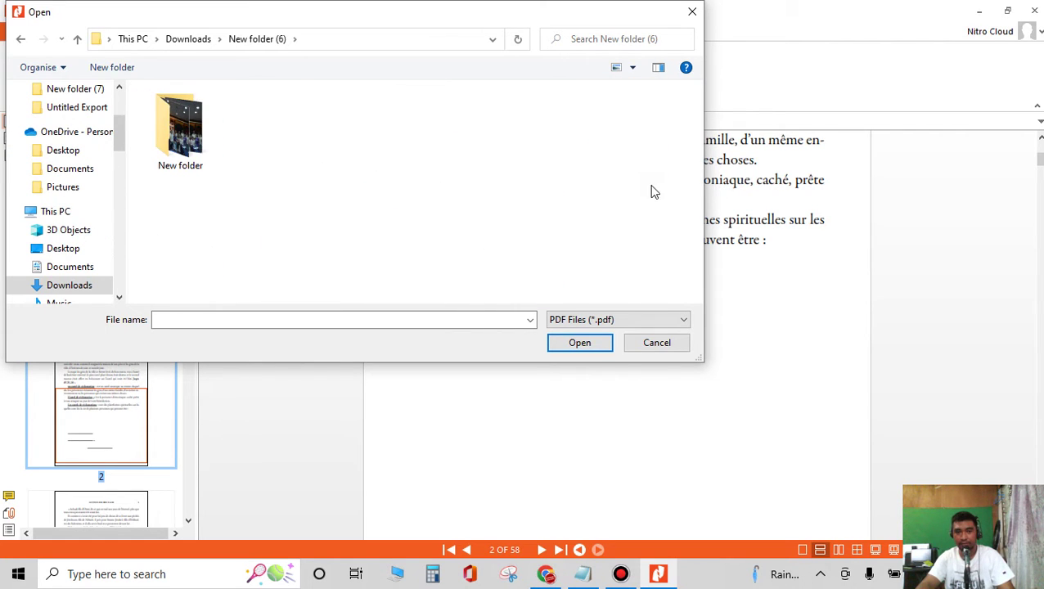
double_click(180, 131)
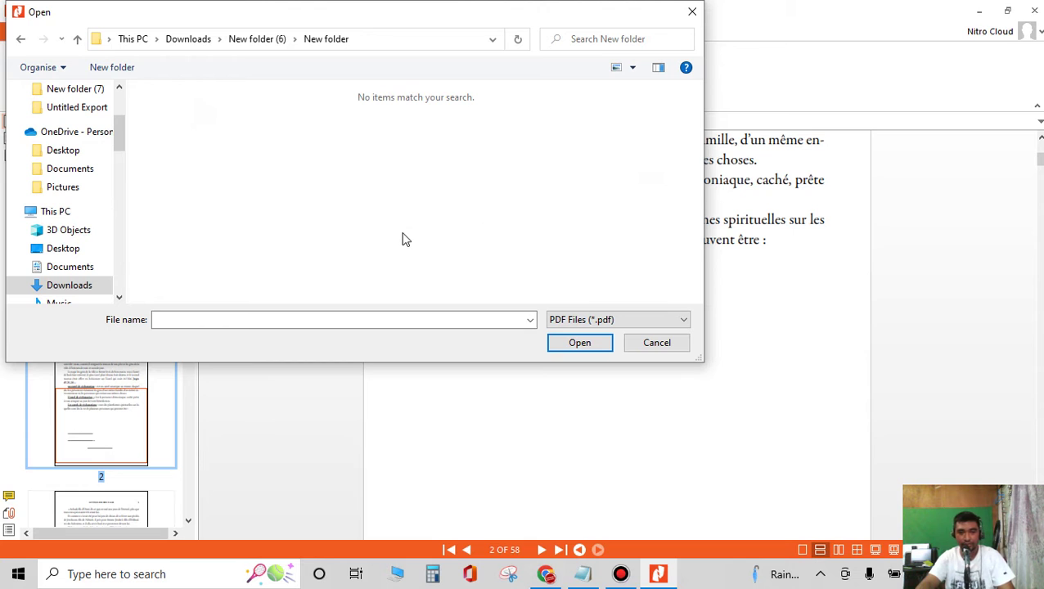
click(692, 10)
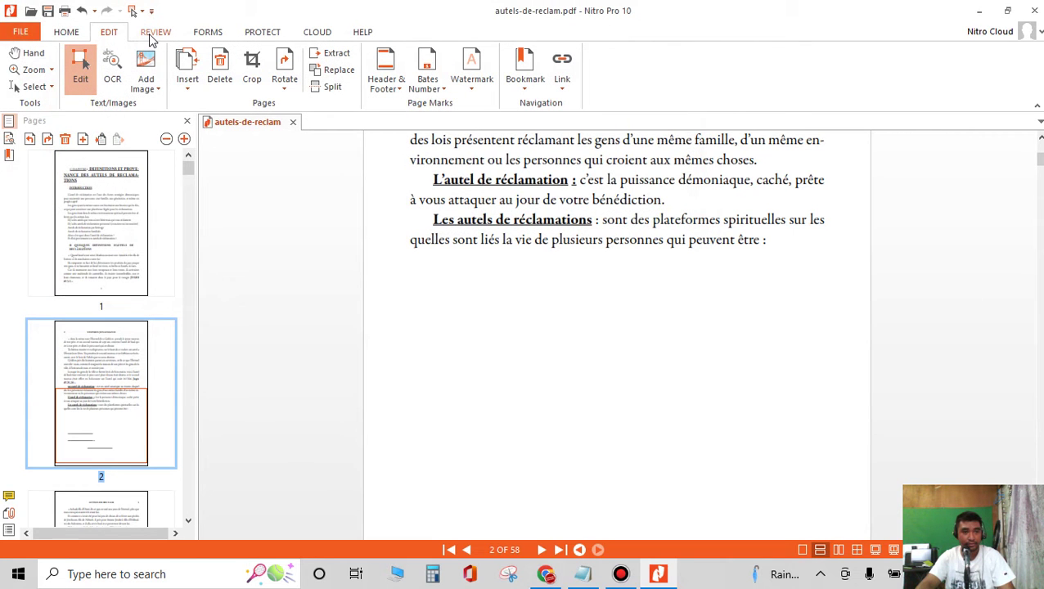
Add photo DSC_0240 from the Untitled Export folder onto page 2
click(148, 82)
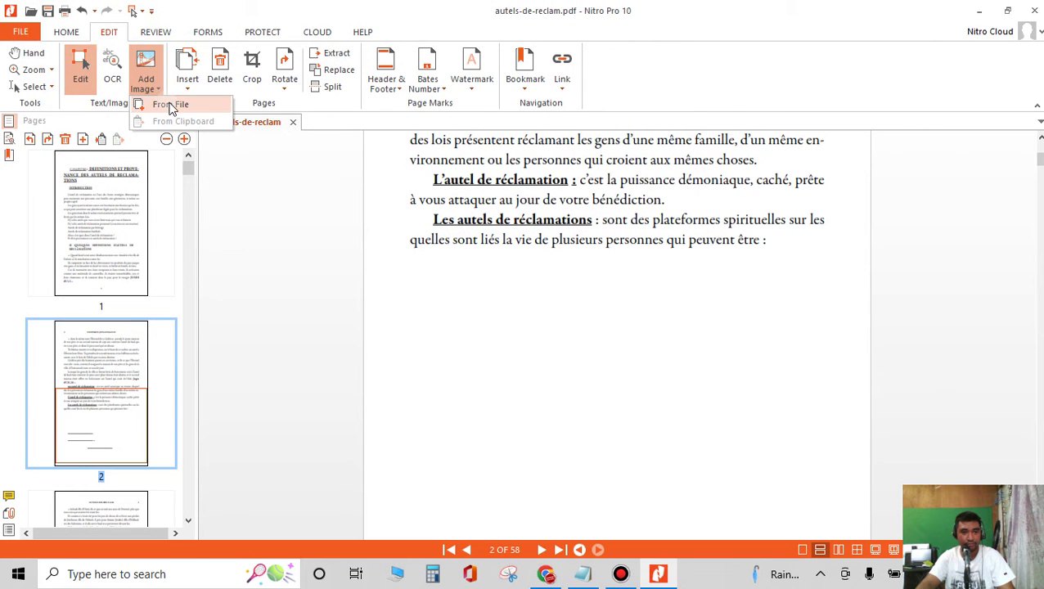
click(171, 104)
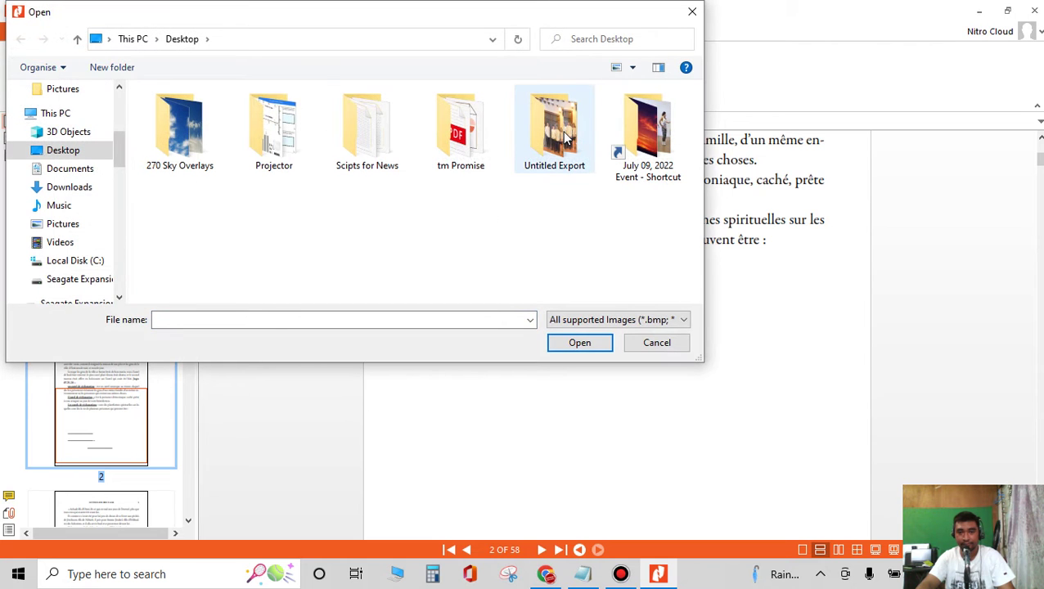
double_click(562, 130)
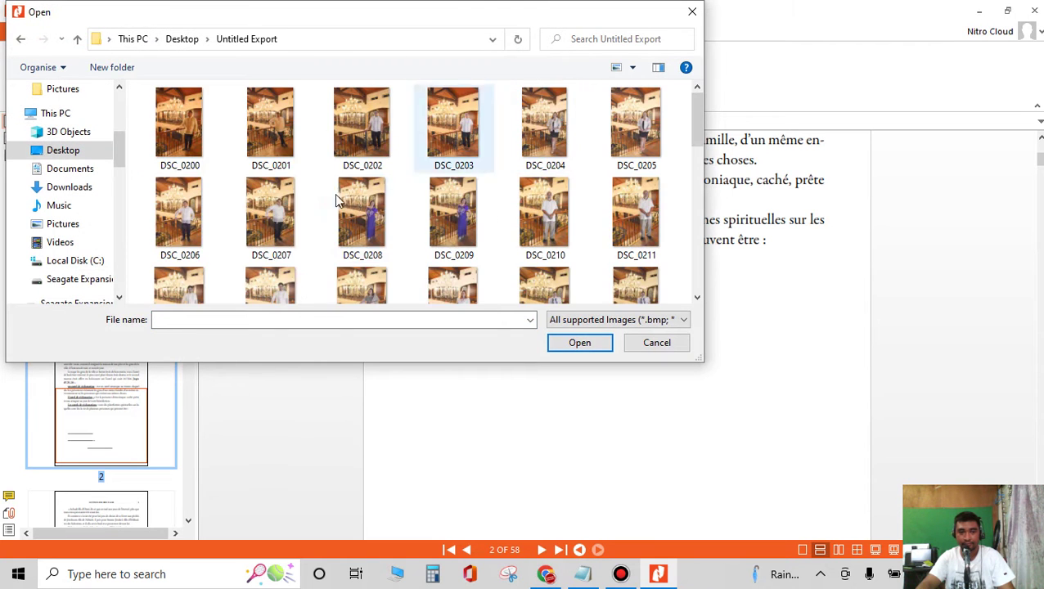
scroll(376, 204, down, 2)
scroll(409, 217, down, 3)
scroll(384, 216, down, 2)
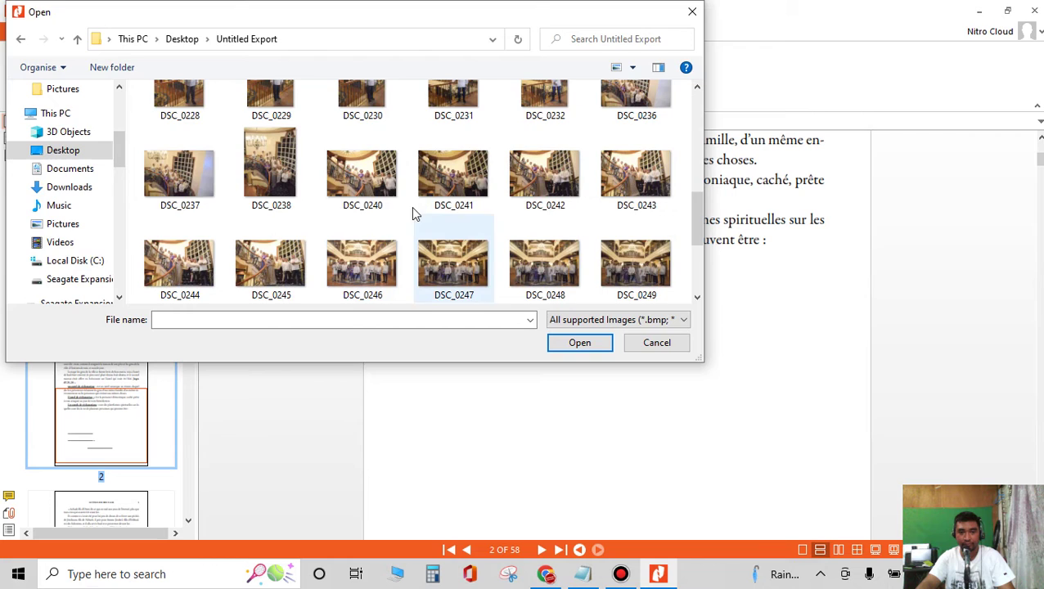
double_click(367, 168)
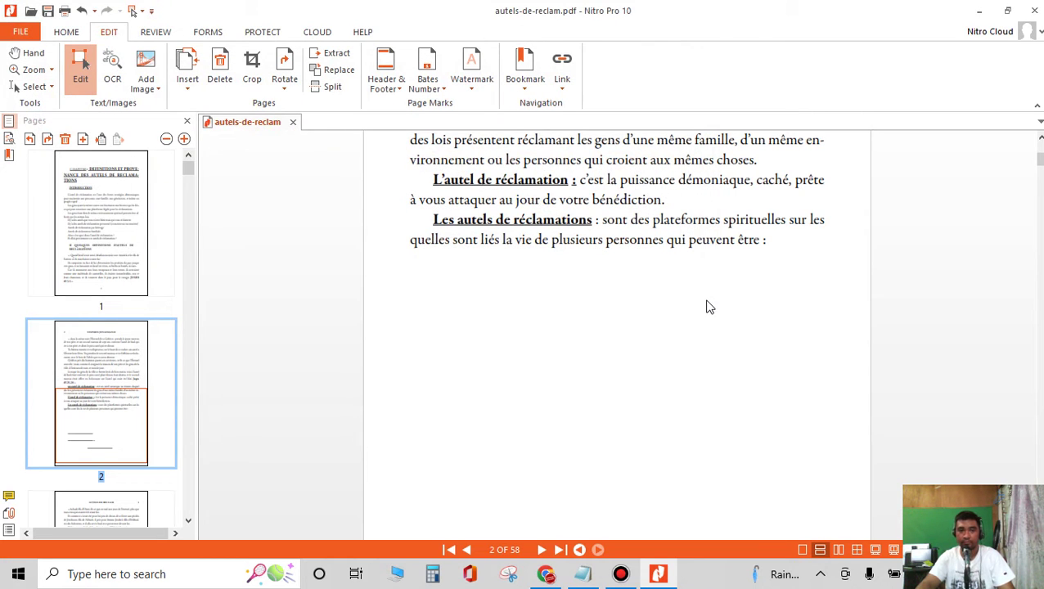
Centre the photo below the last paragraph and save the PDF
mouse_move(685, 284)
mouse_down()
mouse_move(689, 386)
mouse_move(755, 435)
mouse_up()
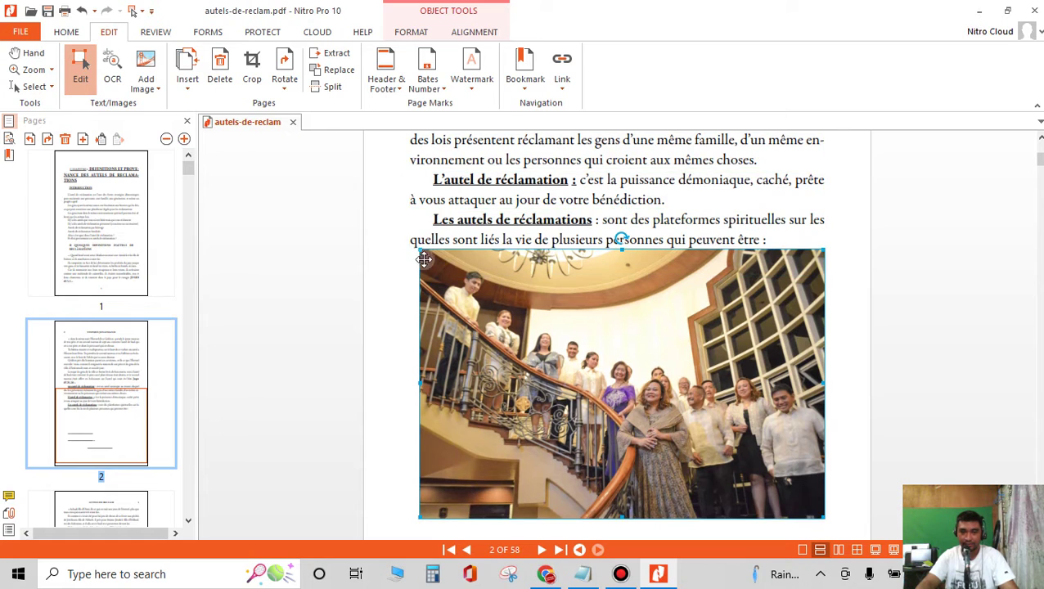
drag(576, 305, 606, 336)
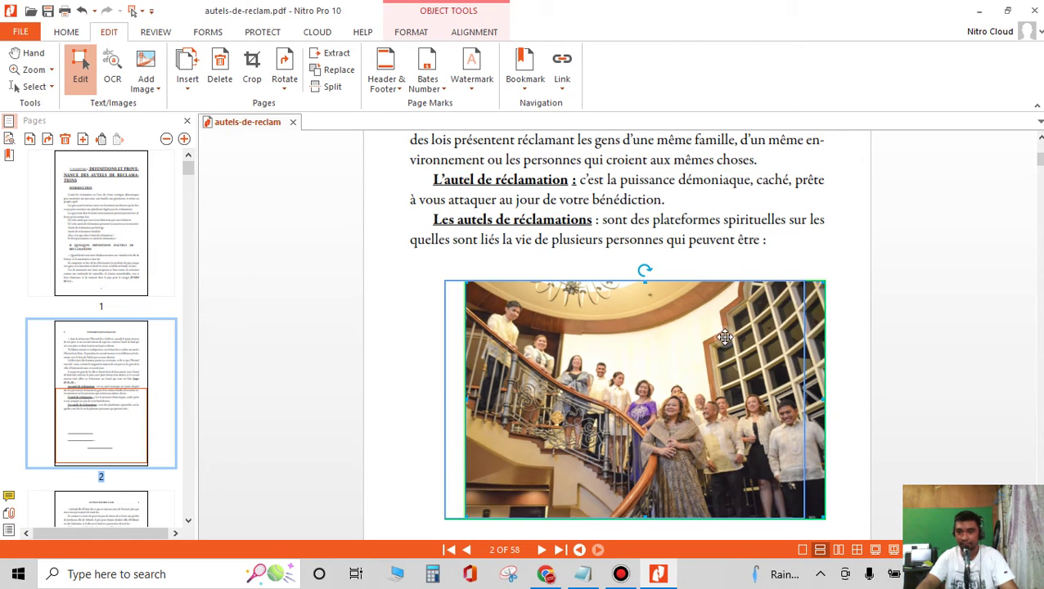
click(855, 315)
scroll(855, 315, down, 2)
scroll(736, 311, up, 2)
scroll(627, 307, up, 2)
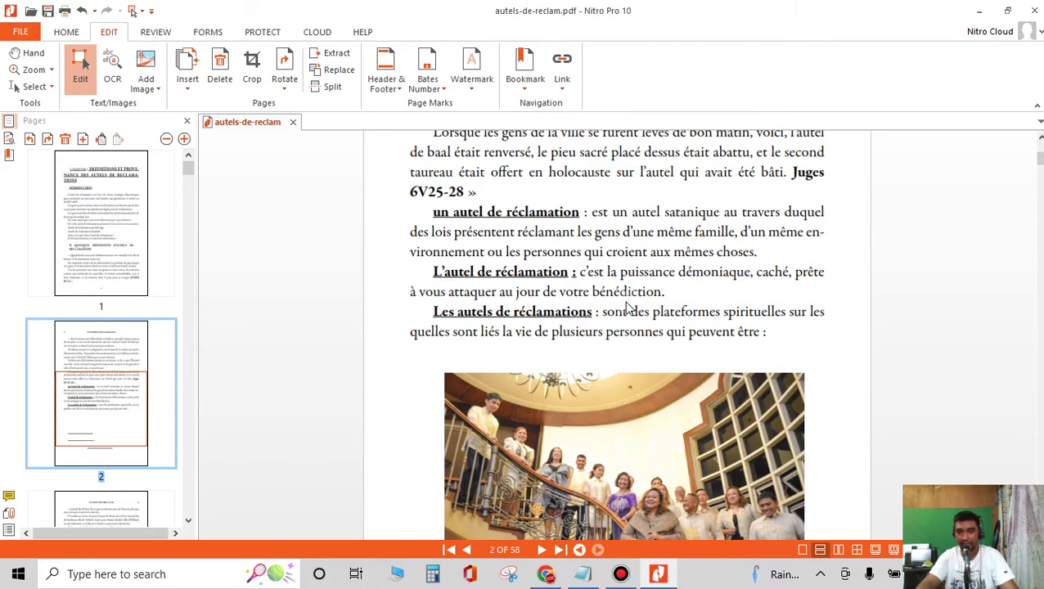
scroll(661, 347, down, 2)
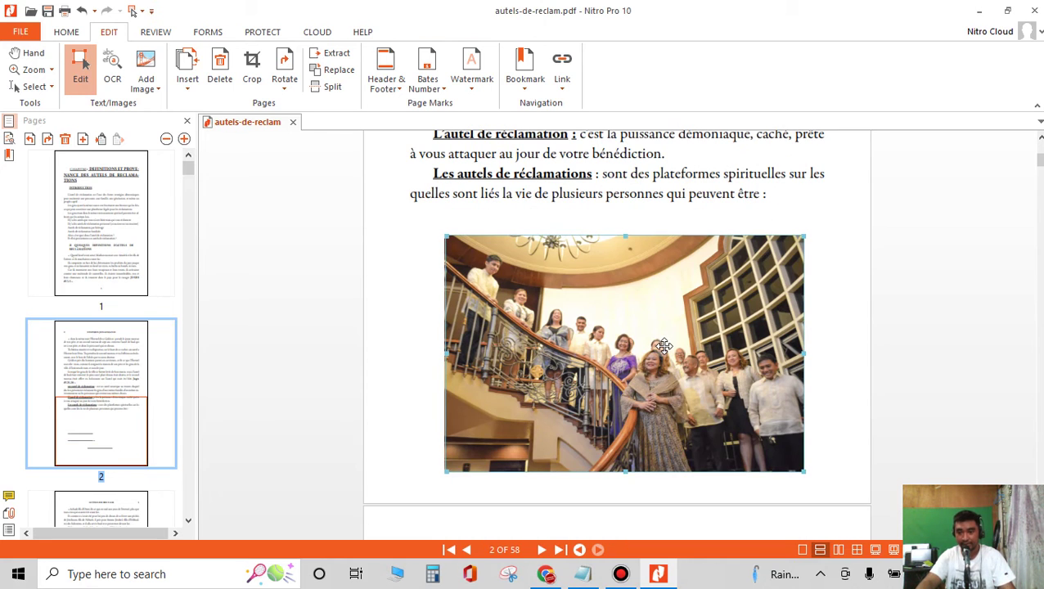
scroll(683, 360, up, 3)
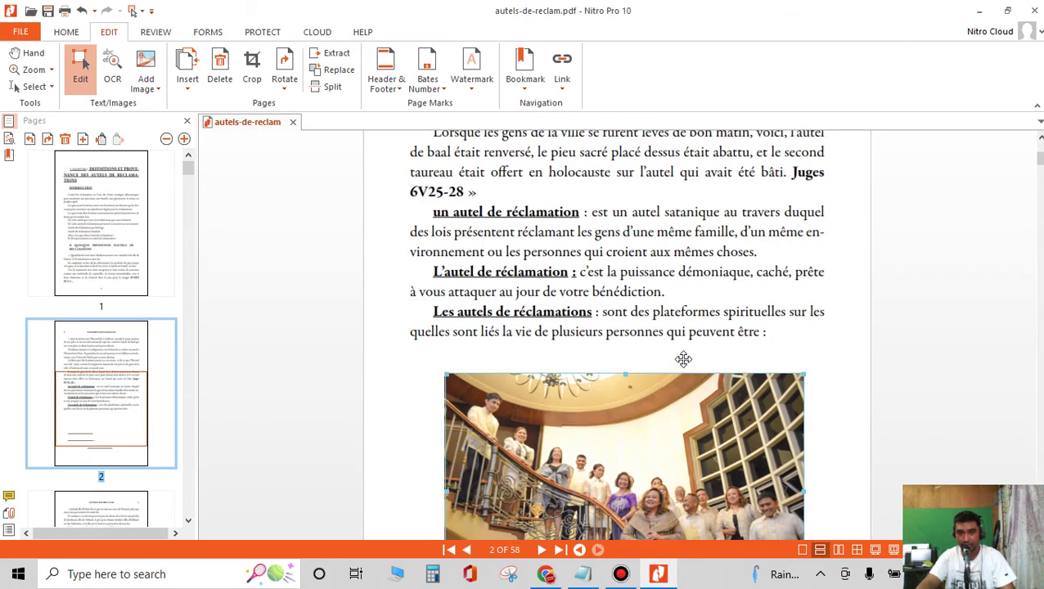
scroll(683, 360, up, 3)
scroll(683, 358, down, 8)
scroll(831, 282, up, 3)
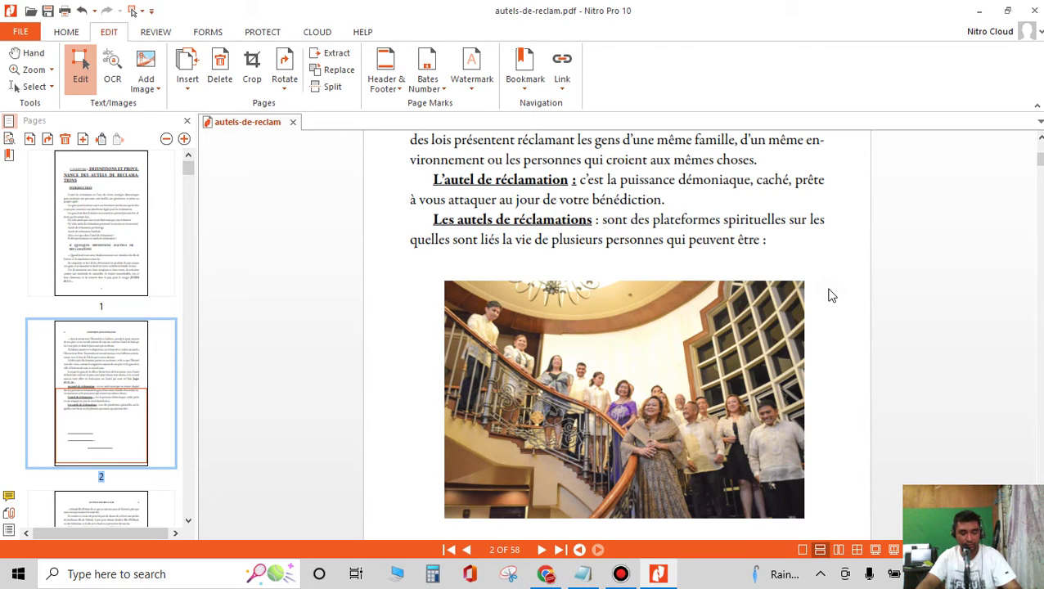
key(ctrl+s)
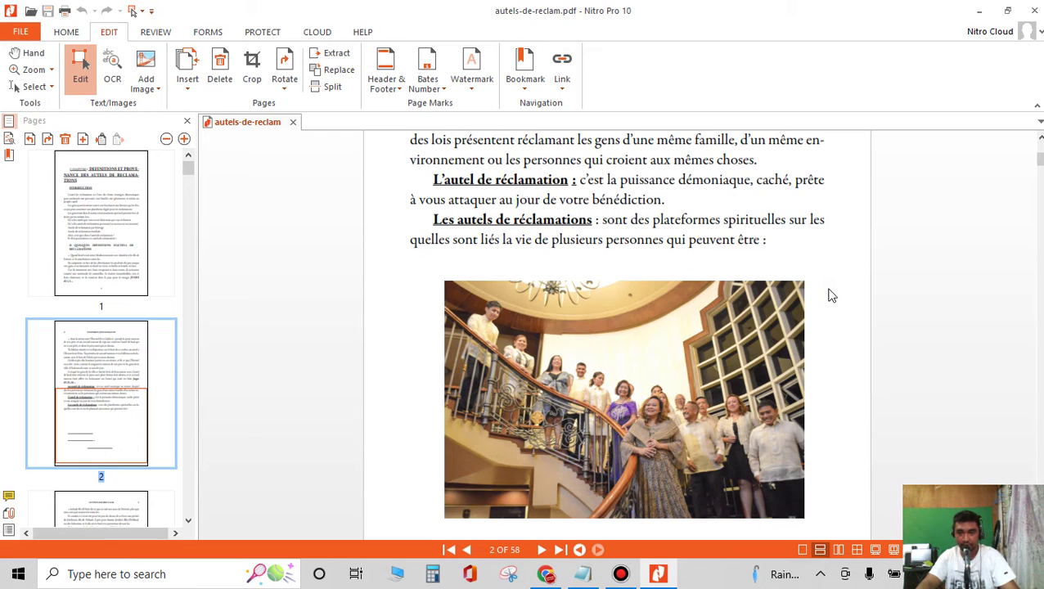
click(528, 174)
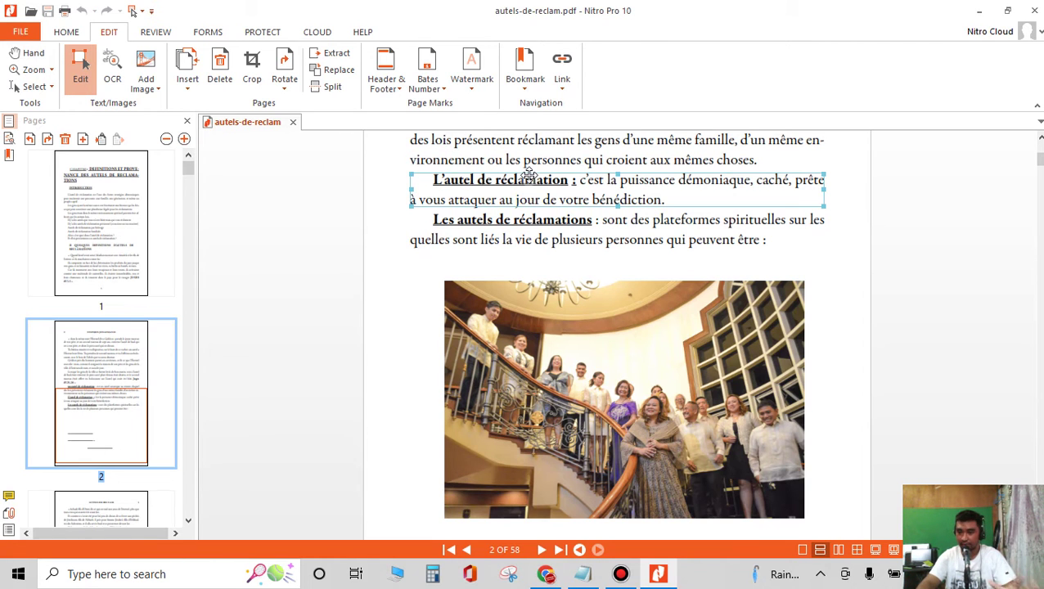
Quit Nitro Pro and open the saved autels-de-reclam.pdf in Microsoft Edge
click(1036, 10)
double_click(323, 483)
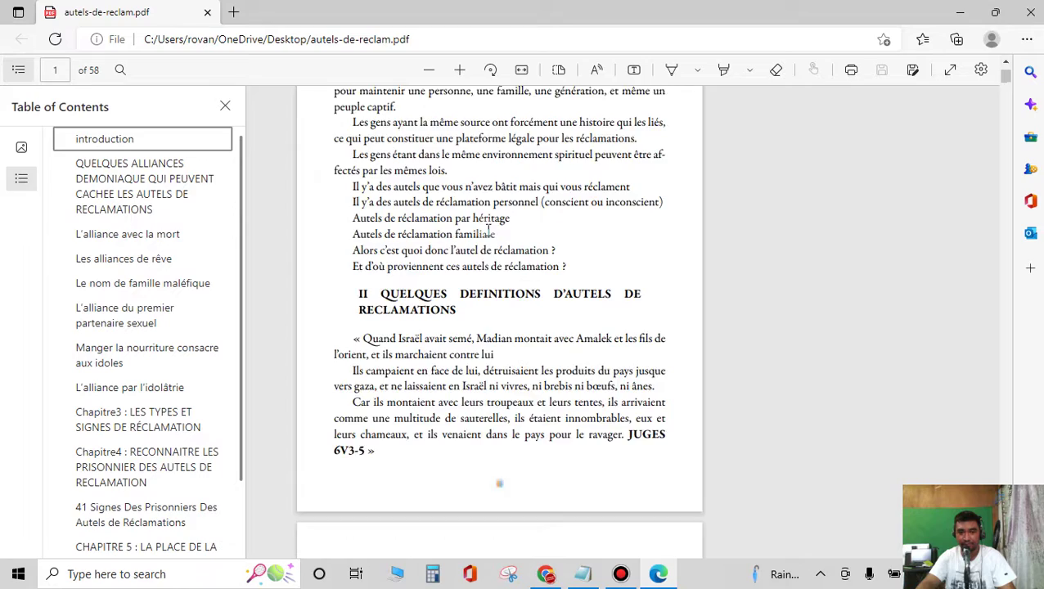
scroll(409, 213, down, 4)
scroll(509, 245, down, 7)
scroll(524, 253, up, 3)
scroll(538, 260, up, 2)
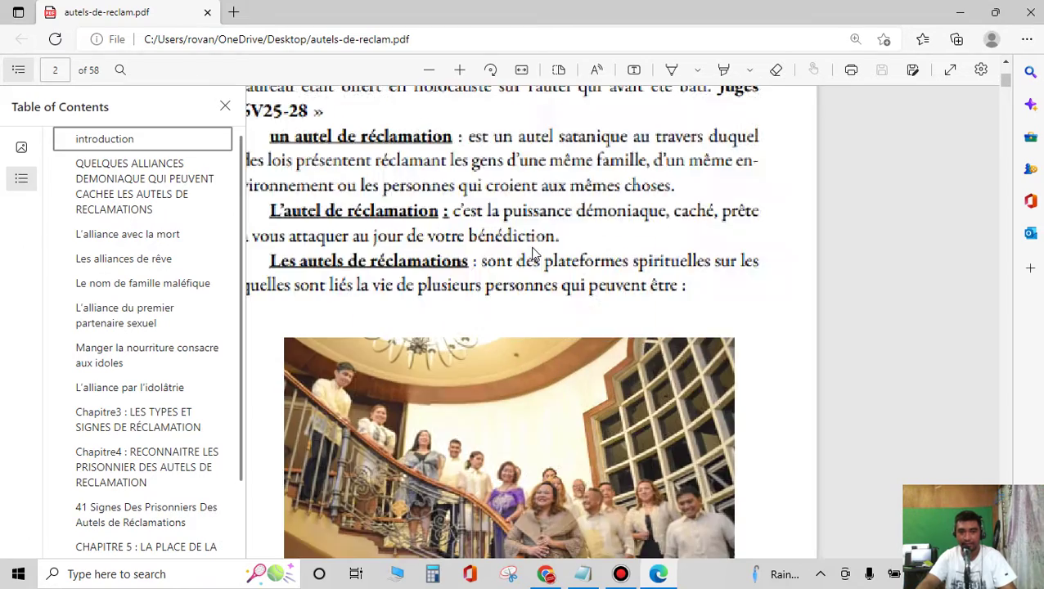
Hide the contents pane and scroll to page 2 to confirm the group photo below the text
click(224, 107)
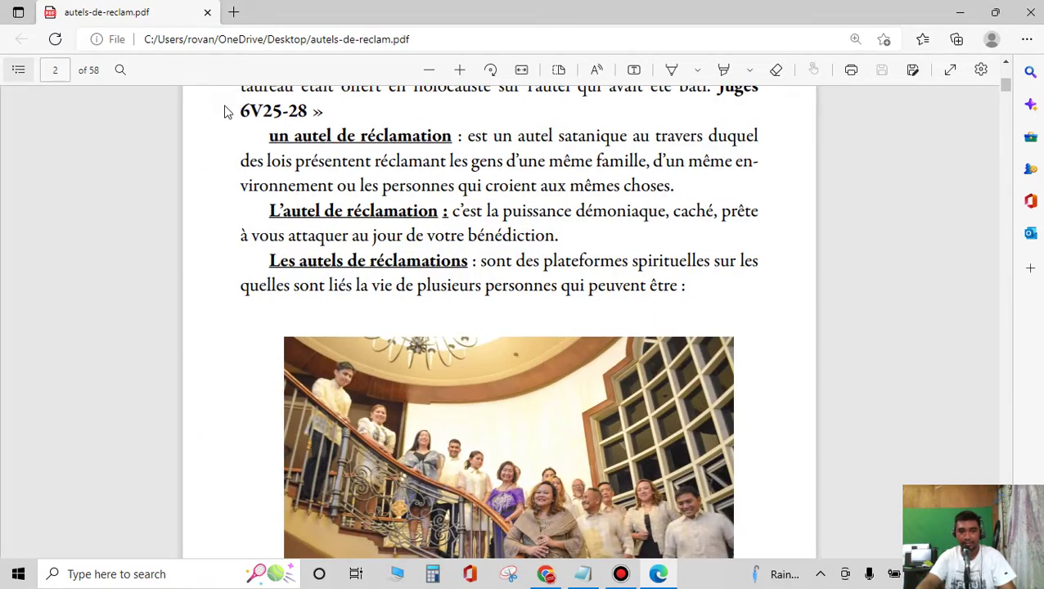
scroll(415, 249, down, 2)
scroll(413, 252, down, 3)
scroll(409, 255, up, 5)
scroll(408, 259, up, 7)
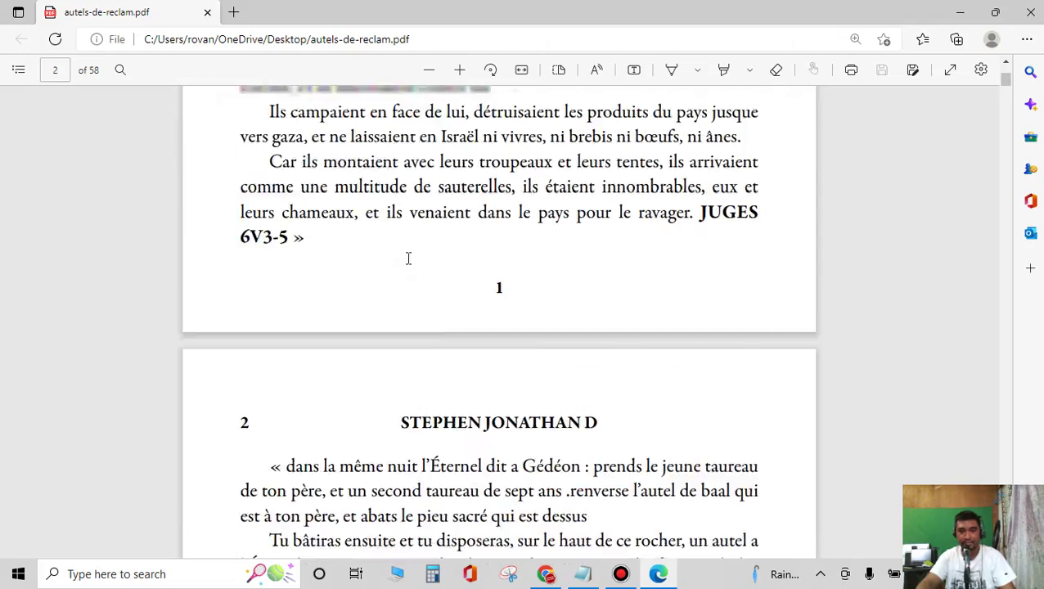
scroll(409, 259, up, 8)
scroll(408, 258, down, 5)
scroll(408, 258, down, 6)
scroll(408, 258, down, 5)
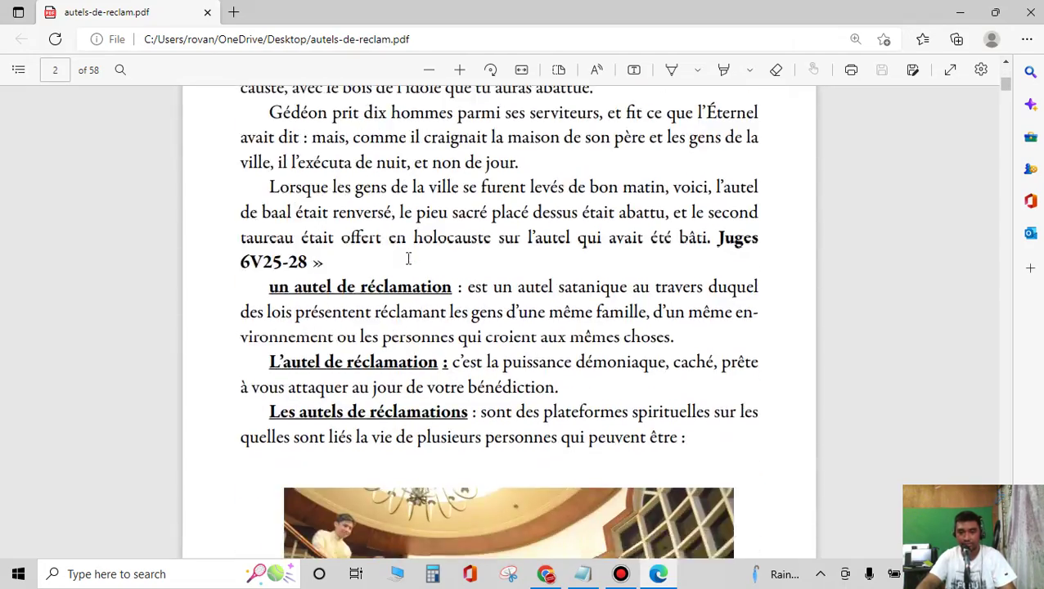
scroll(408, 259, down, 6)
scroll(408, 259, down, 2)
scroll(499, 328, up, 3)
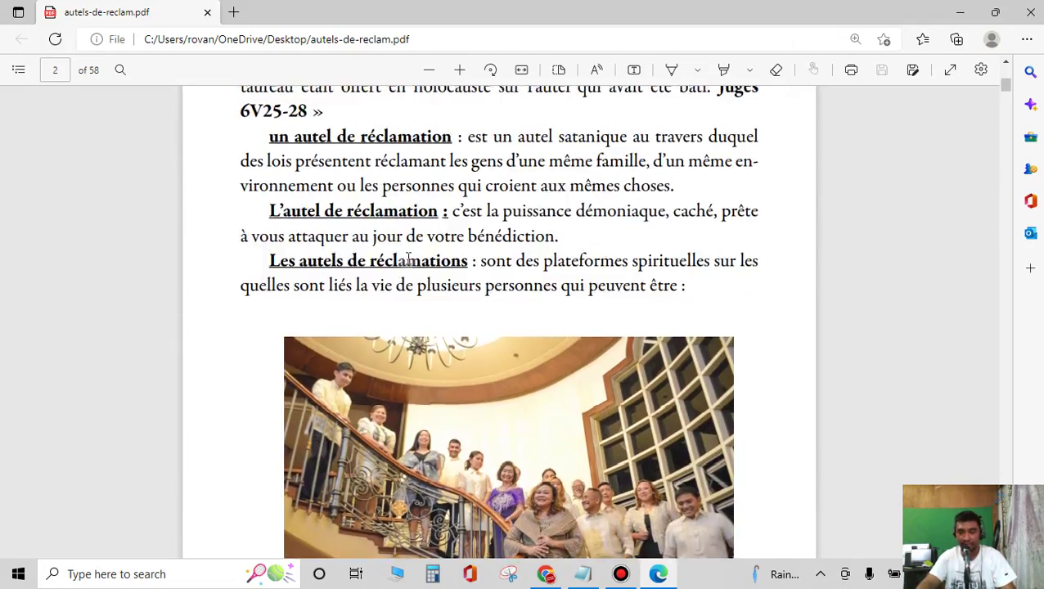
scroll(499, 327, down, 3)
click(1024, 16)
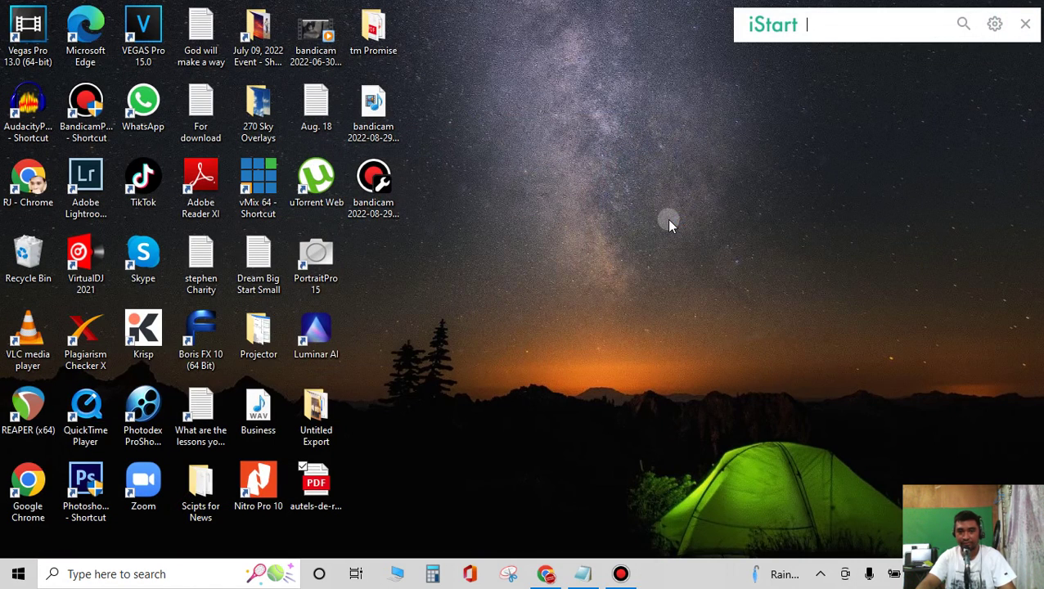